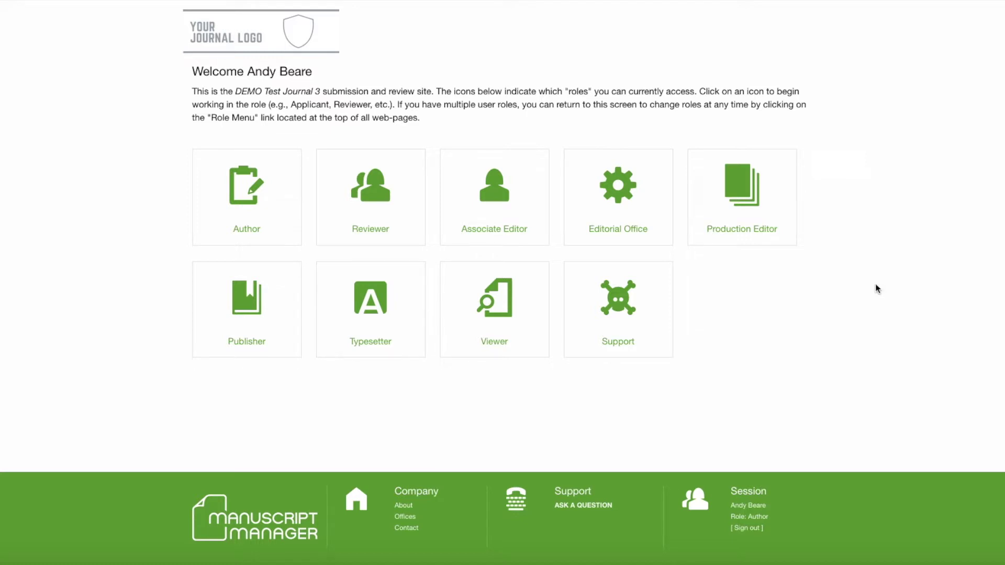
Enter the Author role and start a new manuscript submission from the end of the manuscript list
{"action": "left_click", "coordinate": [245, 193]}
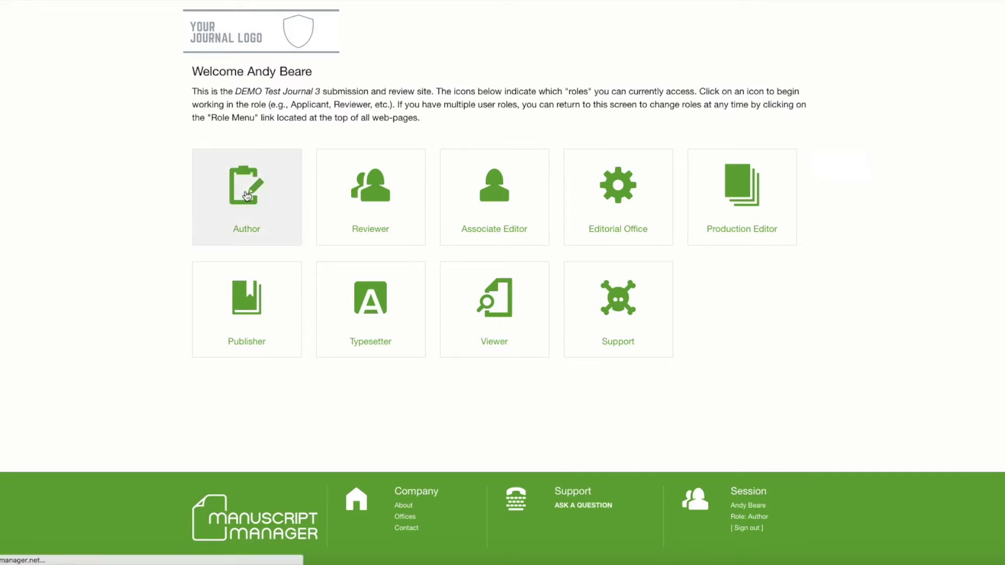
{"action": "scroll", "coordinate": [930, 243], "scroll_direction": "down", "scroll_amount": 20}
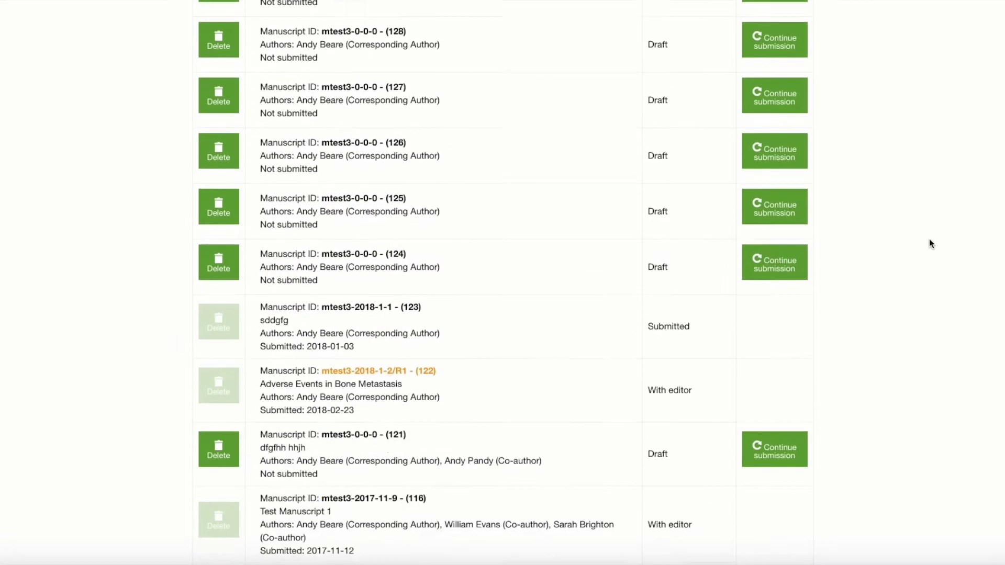
{"action": "scroll", "coordinate": [930, 242], "scroll_direction": "down", "scroll_amount": 20}
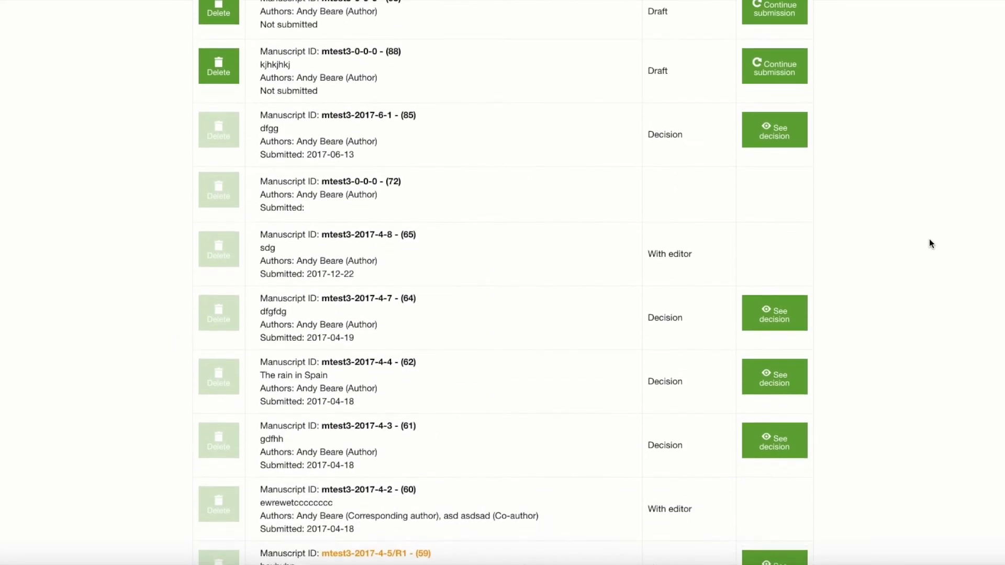
{"action": "scroll", "coordinate": [930, 243], "scroll_direction": "down", "scroll_amount": 15}
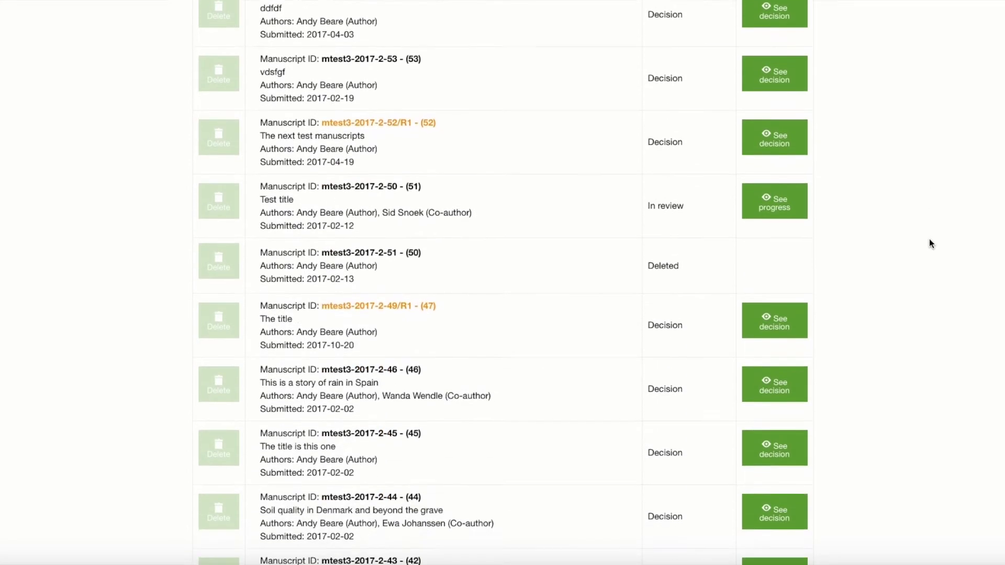
{"action": "scroll", "coordinate": [930, 243], "scroll_direction": "down", "scroll_amount": 10}
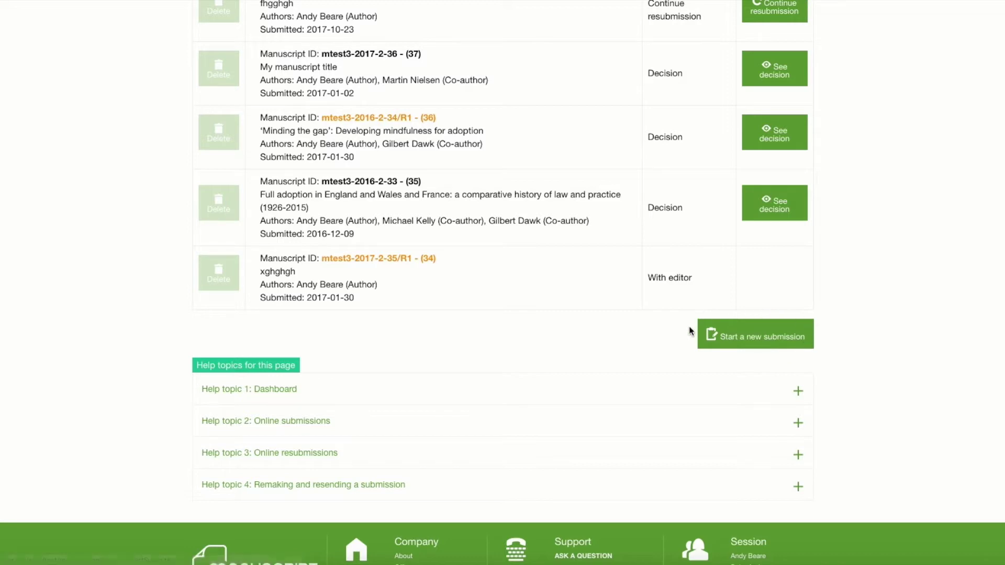
{"action": "left_click", "coordinate": [757, 347]}
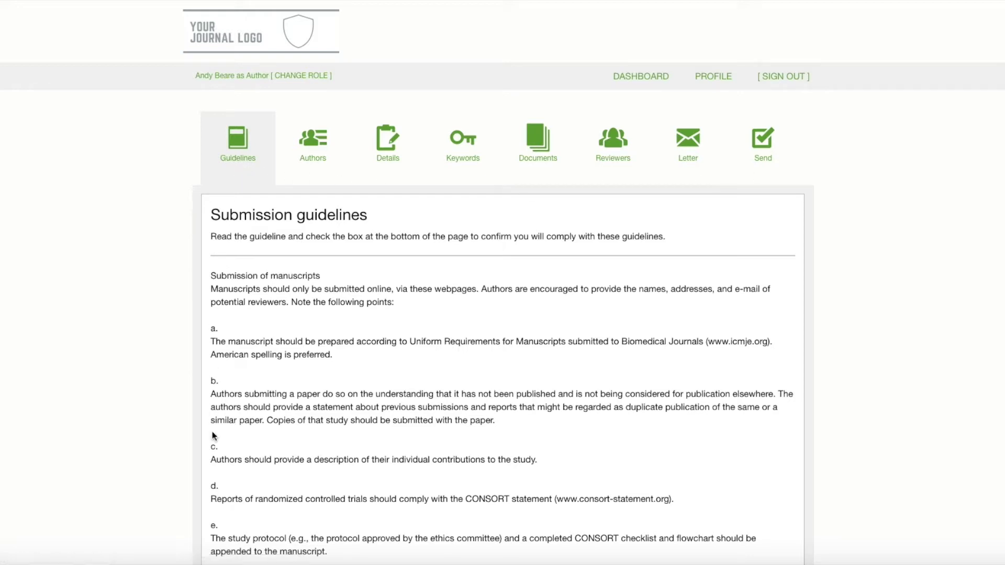
Look through the submission form's sections from Authors to Send, including the check of missing information, and return to the submission guidelines
{"action": "left_click", "coordinate": [320, 152]}
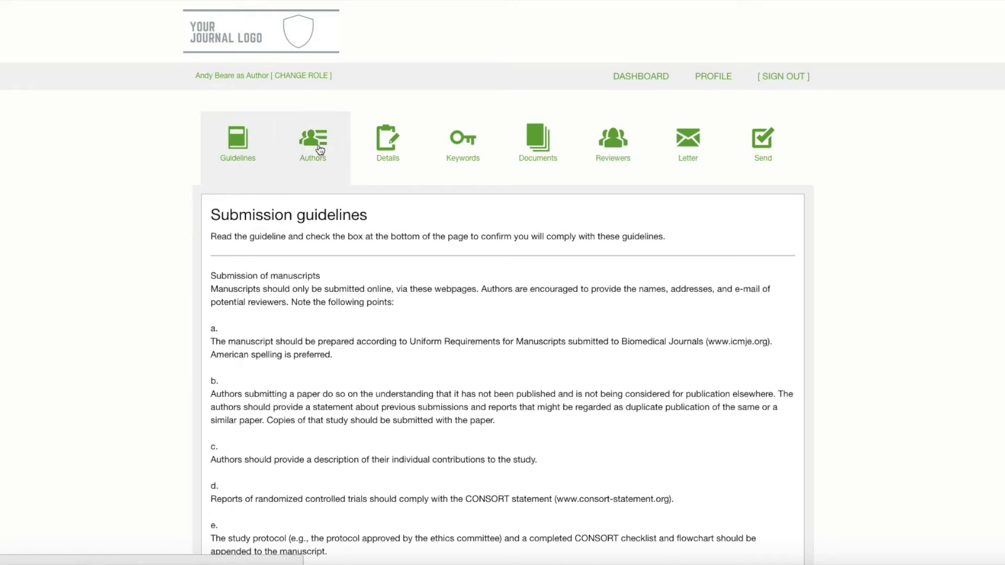
{"action": "left_click", "coordinate": [391, 146]}
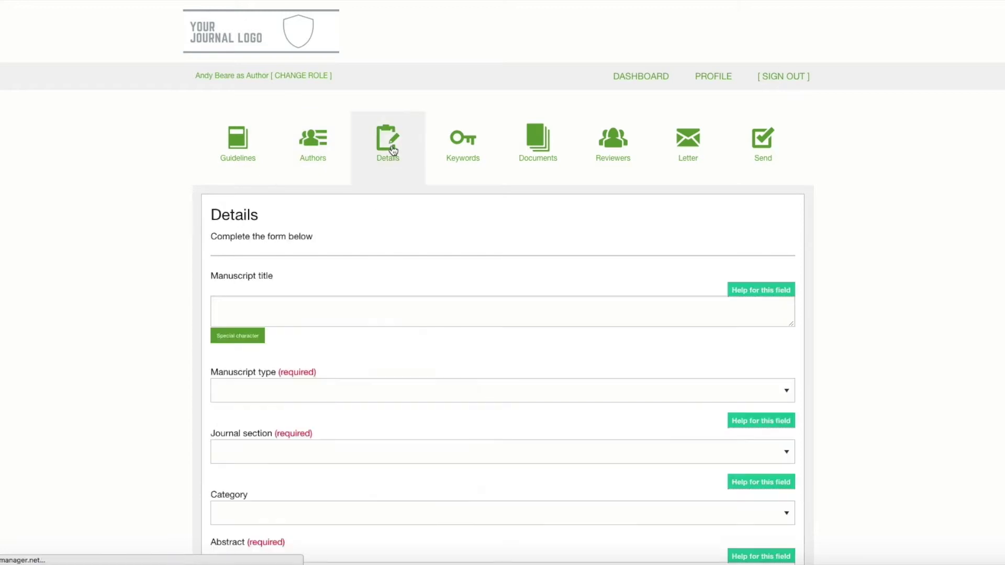
{"action": "left_click", "coordinate": [462, 151]}
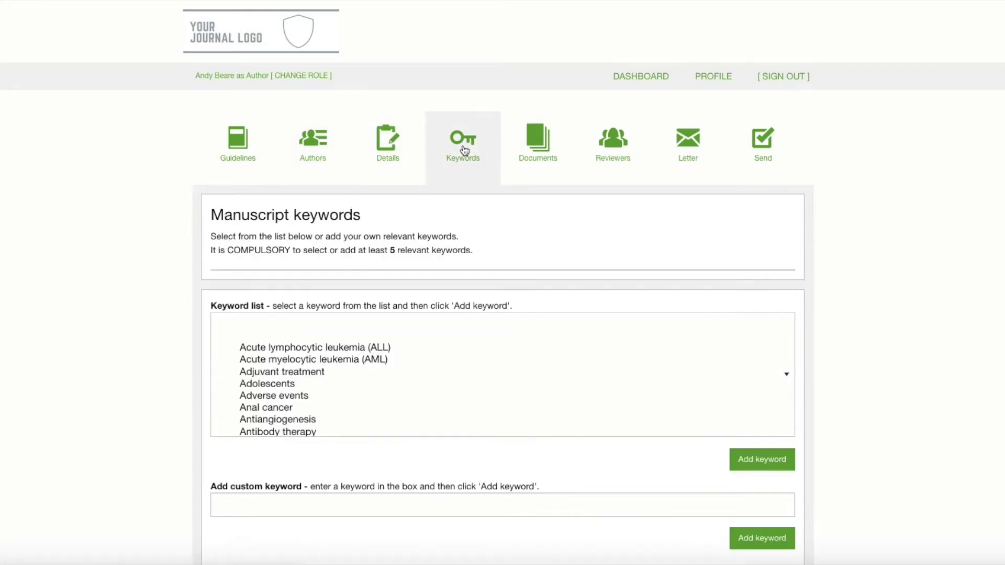
{"action": "left_click", "coordinate": [533, 149]}
{"action": "left_click", "coordinate": [611, 150]}
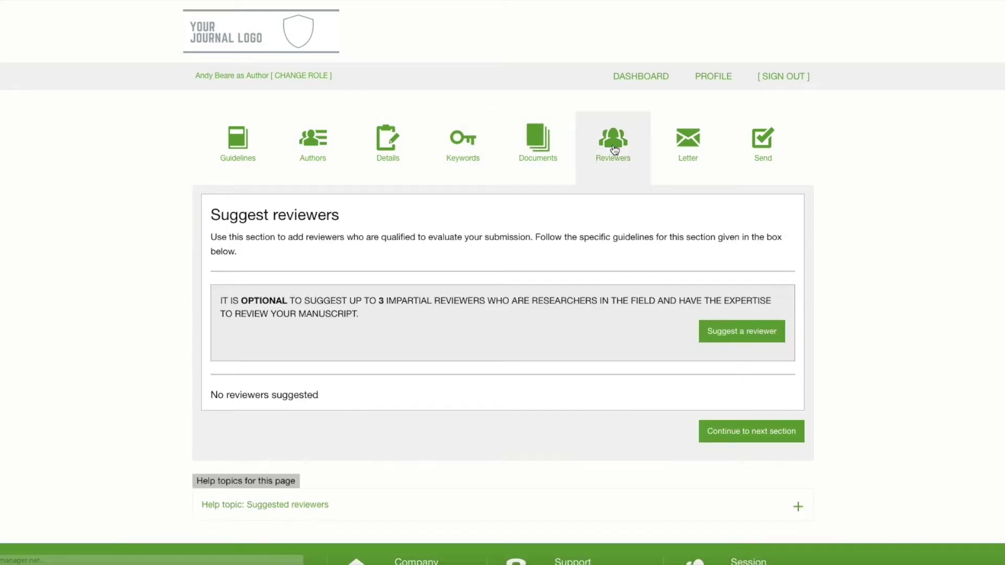
{"action": "left_click", "coordinate": [679, 150]}
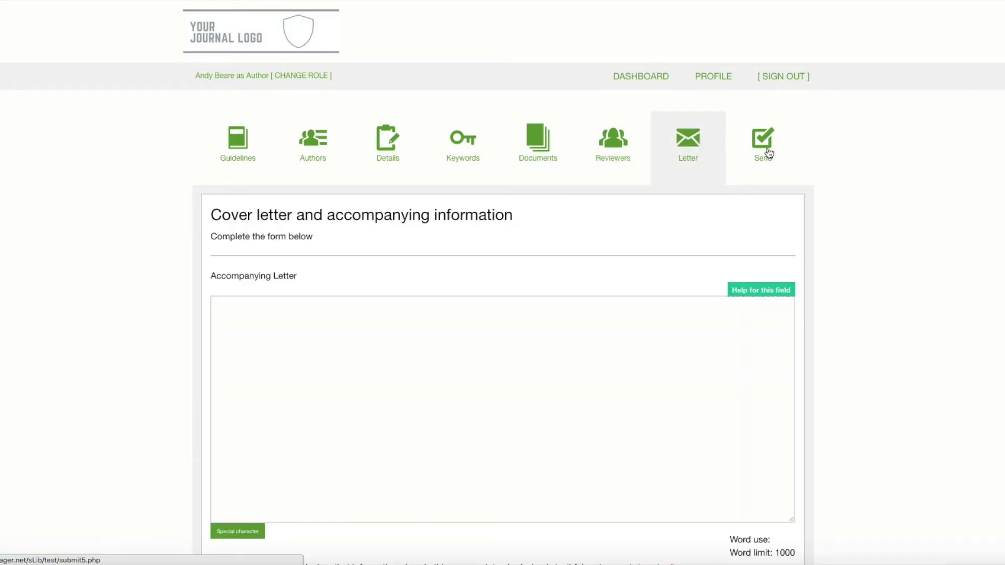
{"action": "left_click", "coordinate": [785, 153]}
{"action": "scroll", "coordinate": [706, 208], "scroll_direction": "down", "scroll_amount": 5}
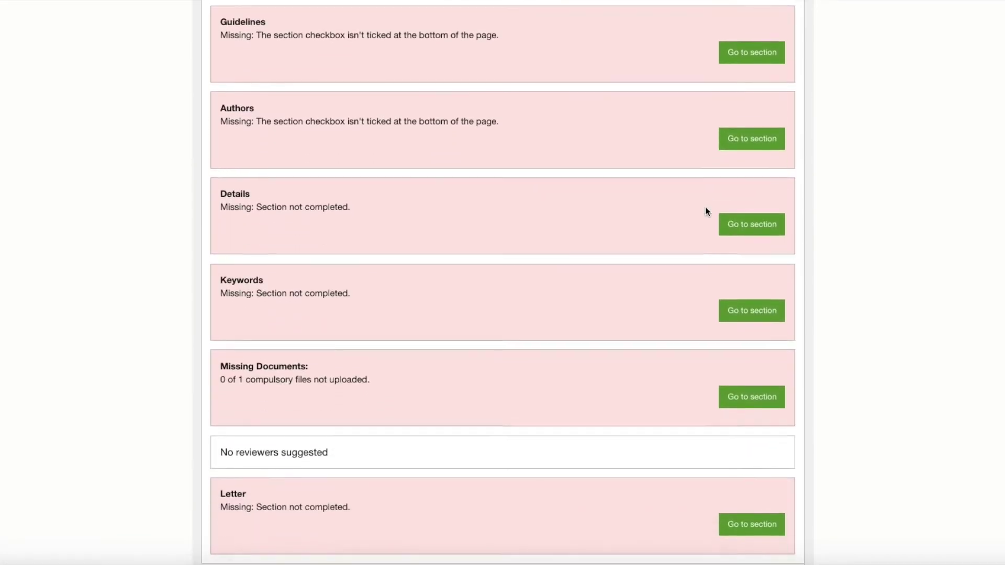
{"action": "scroll", "coordinate": [705, 211], "scroll_direction": "up", "scroll_amount": 5}
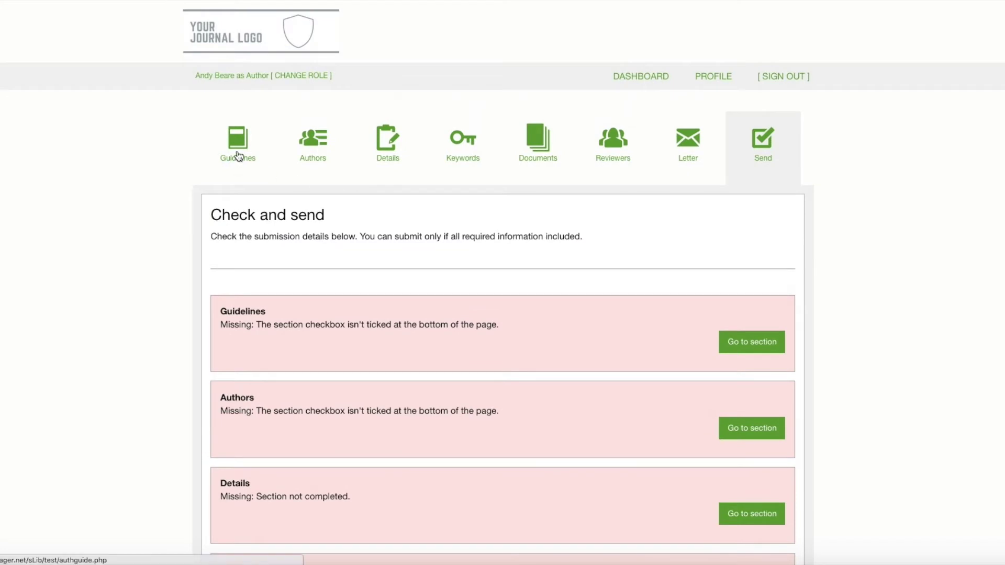
{"action": "left_click", "coordinate": [237, 155]}
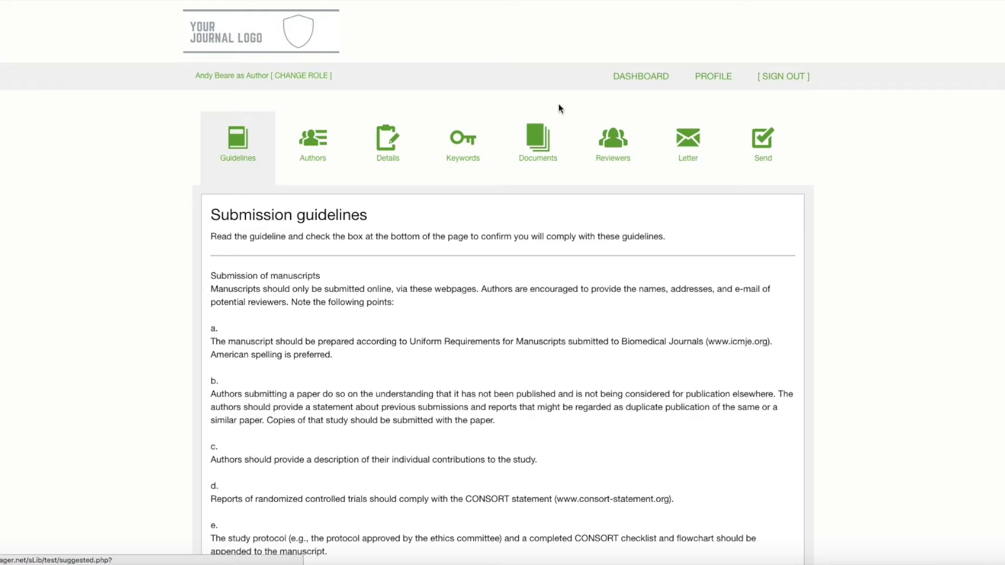
Change to the Editorial Office role and open the journal's configuration
{"action": "left_click", "coordinate": [302, 76]}
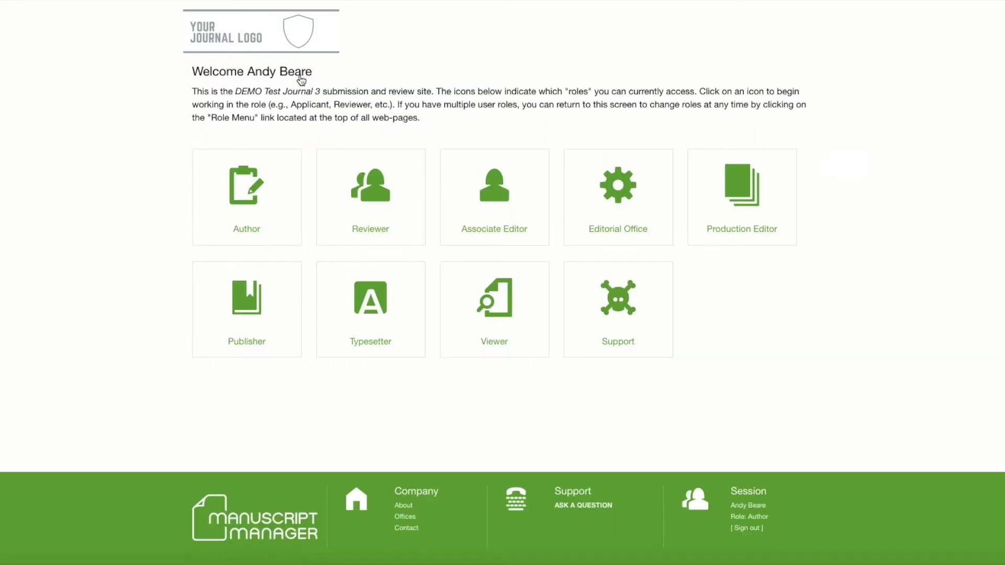
{"action": "left_click", "coordinate": [647, 215]}
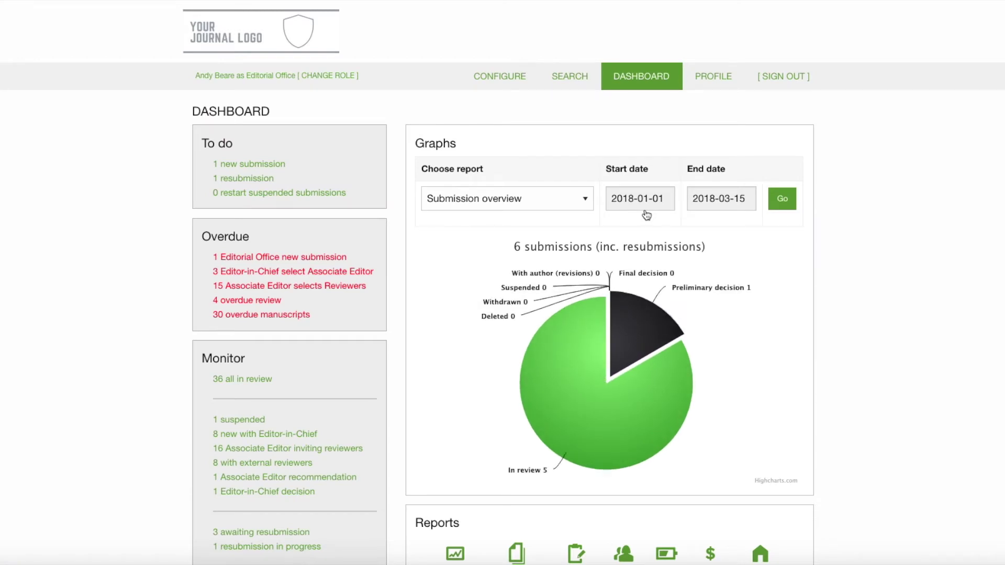
{"action": "left_click", "coordinate": [502, 77]}
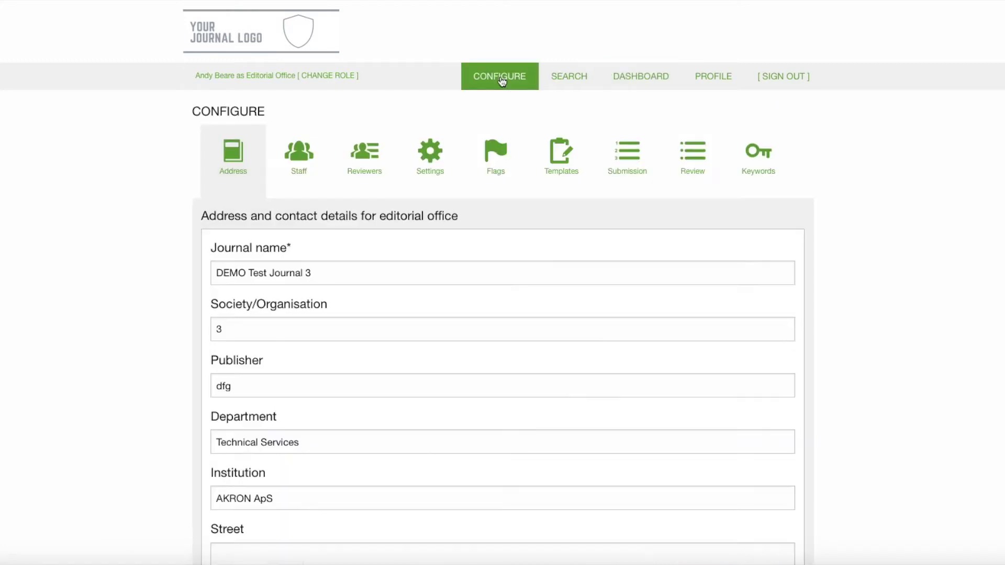
Look through the journal configuration sections from Staff and Reviewers to Review and Keywords
{"action": "left_click", "coordinate": [306, 151]}
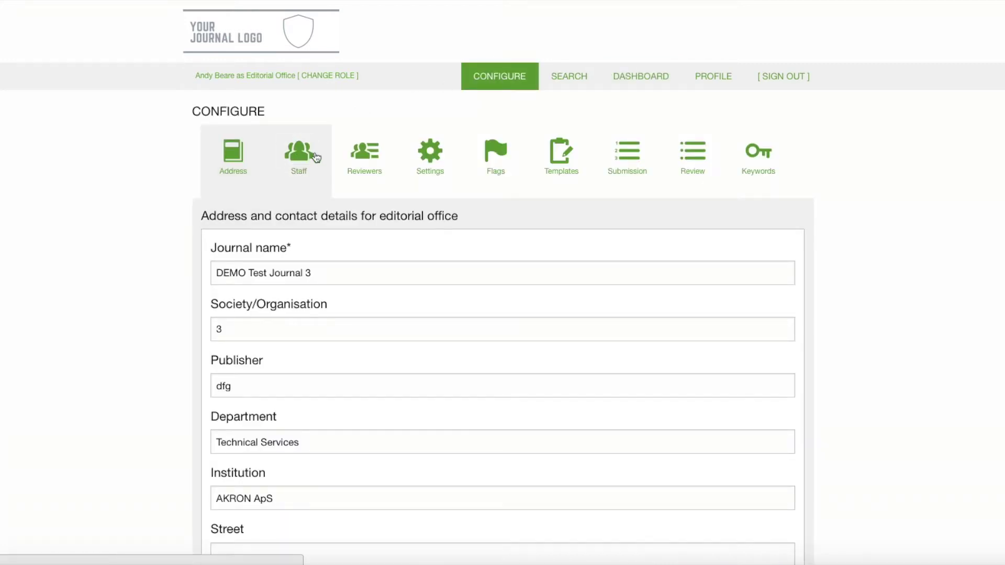
{"action": "left_click", "coordinate": [365, 161]}
{"action": "left_click", "coordinate": [432, 156]}
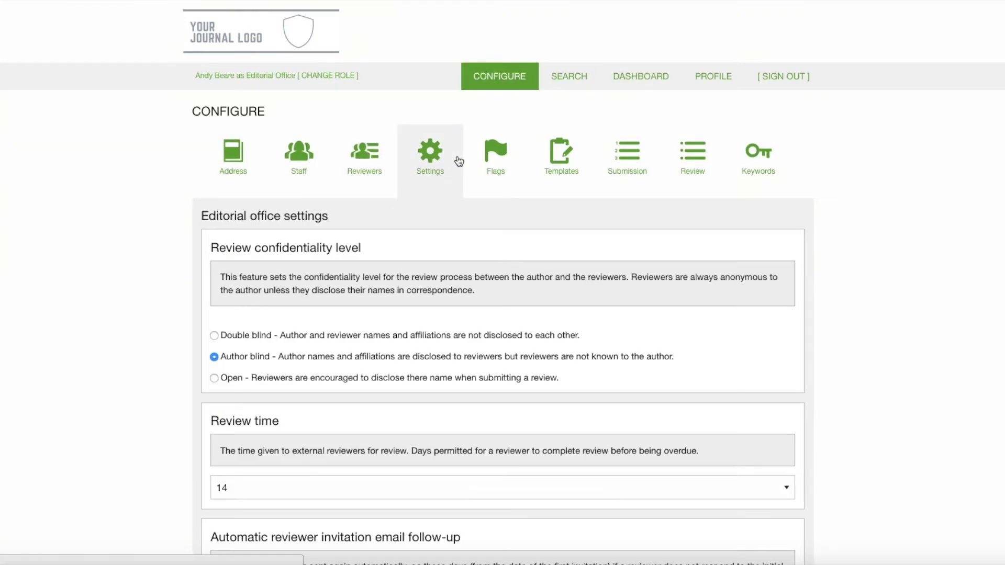
{"action": "left_click", "coordinate": [501, 157]}
{"action": "left_click", "coordinate": [559, 157]}
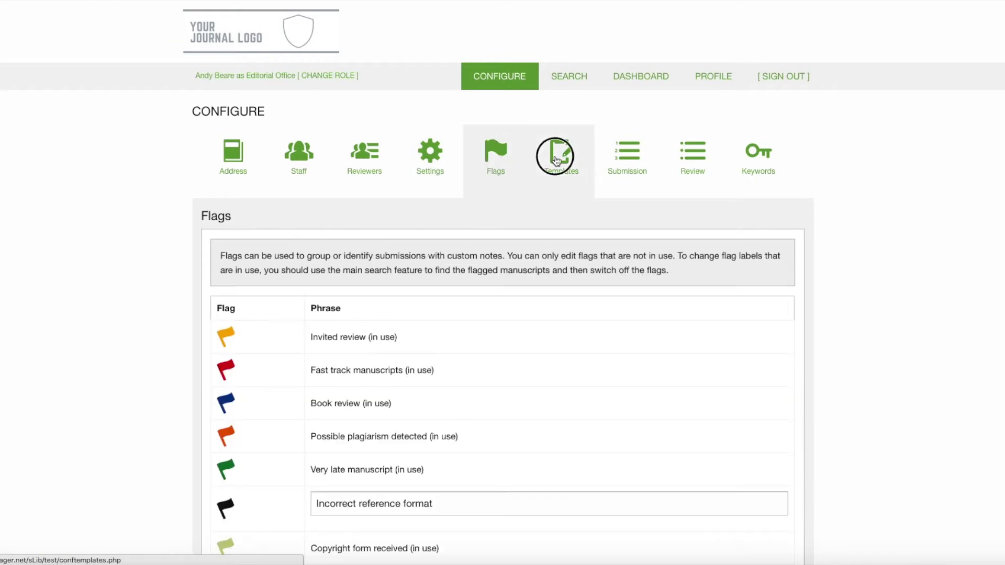
{"action": "left_click", "coordinate": [633, 159]}
{"action": "left_click", "coordinate": [694, 157]}
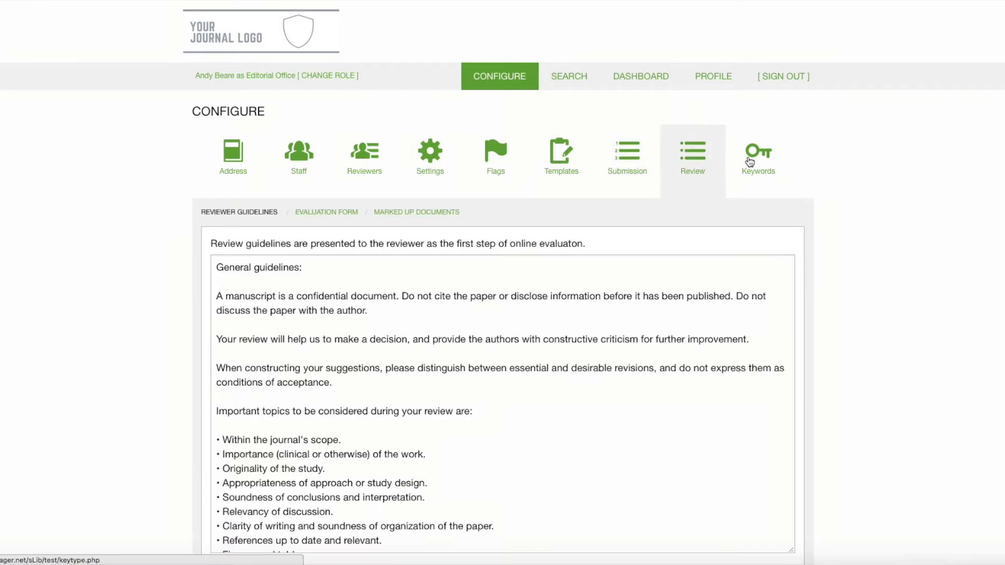
{"action": "left_click", "coordinate": [758, 160]}
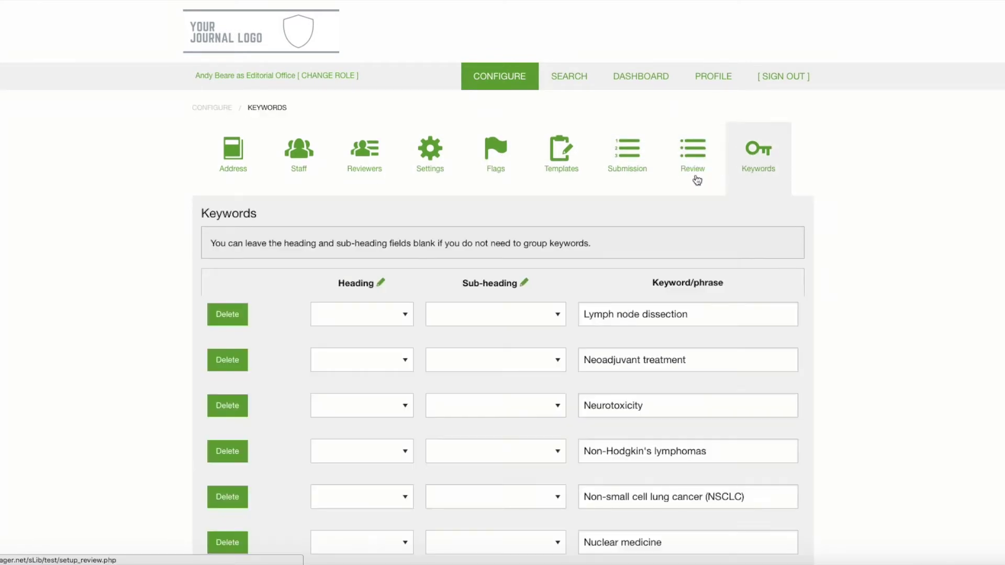
Look through the submission configuration's subsections, including guidelines, authors, files, accompanying information, keywords on/off and suggested reviewers
{"action": "left_click", "coordinate": [629, 150]}
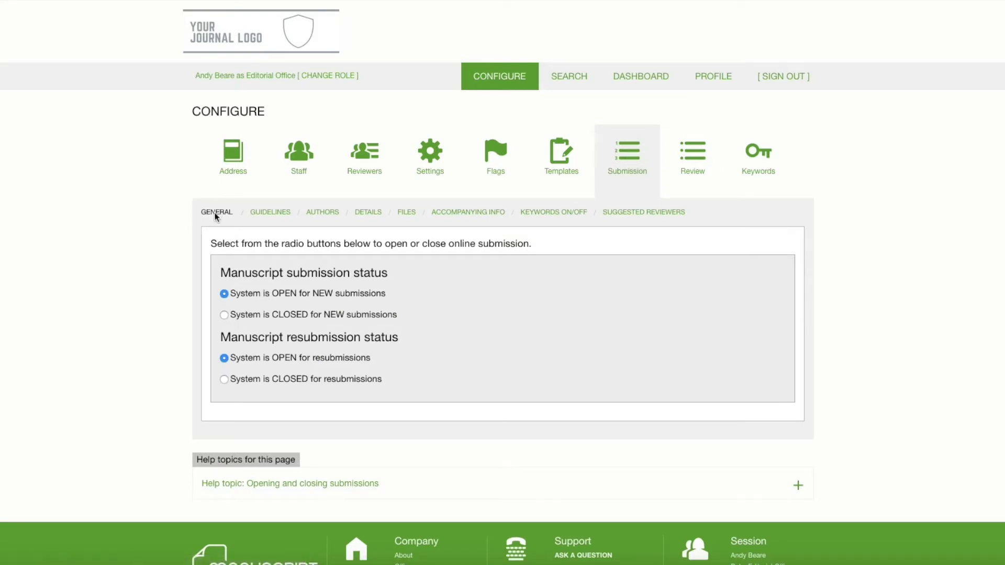
{"action": "left_click", "coordinate": [268, 214]}
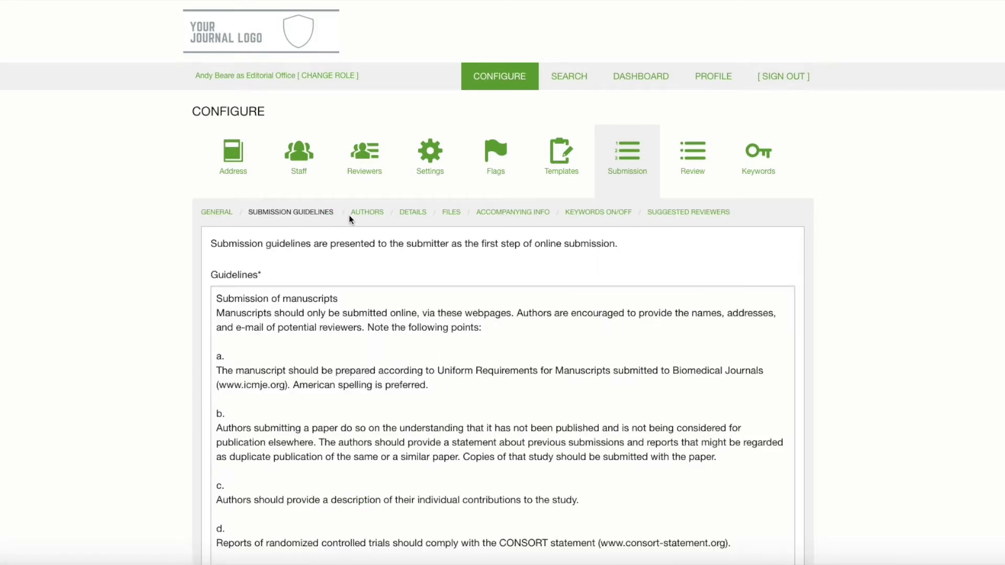
{"action": "left_click", "coordinate": [366, 214]}
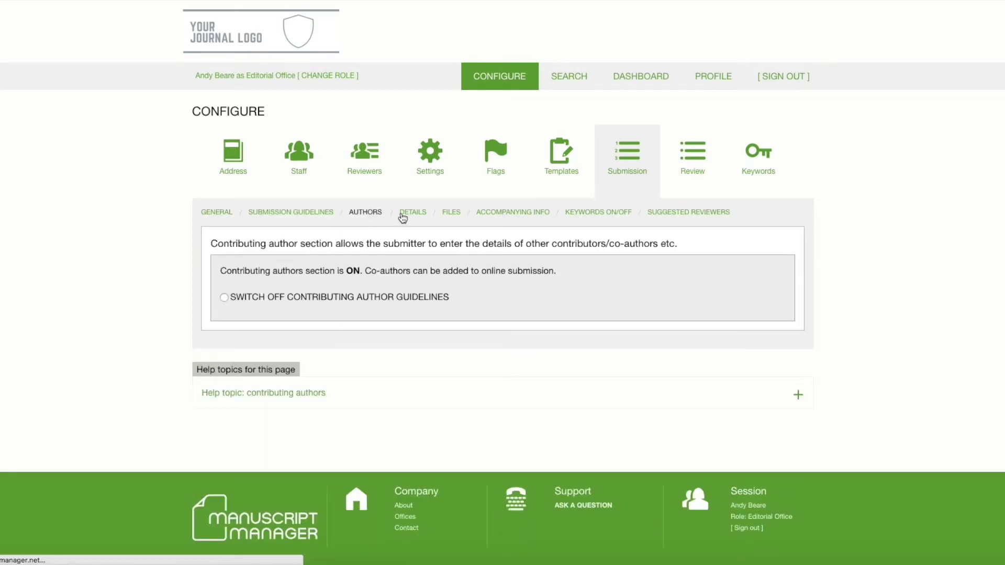
{"action": "left_click", "coordinate": [451, 213]}
{"action": "left_click", "coordinate": [520, 214]}
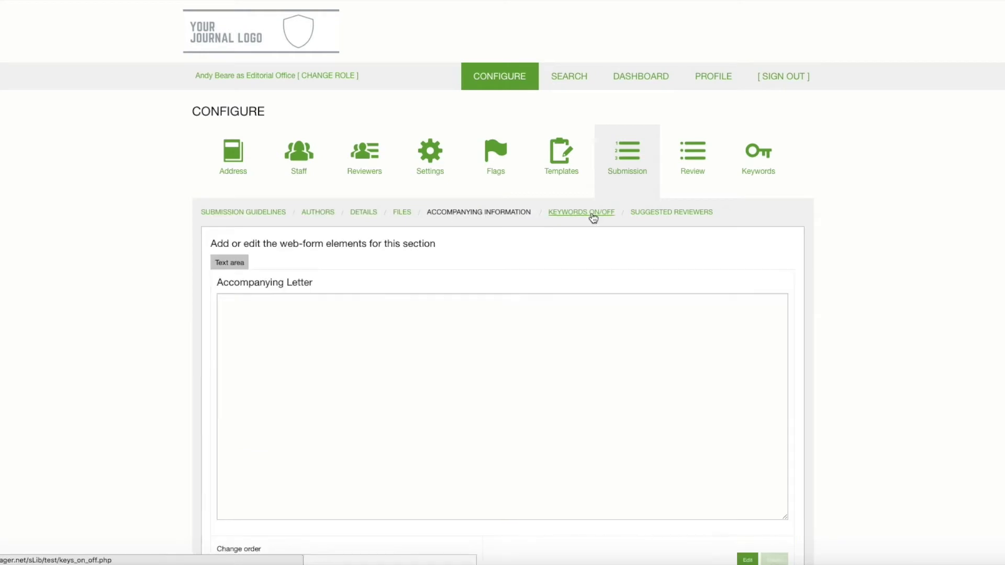
{"action": "left_click", "coordinate": [598, 215]}
{"action": "left_click", "coordinate": [671, 214]}
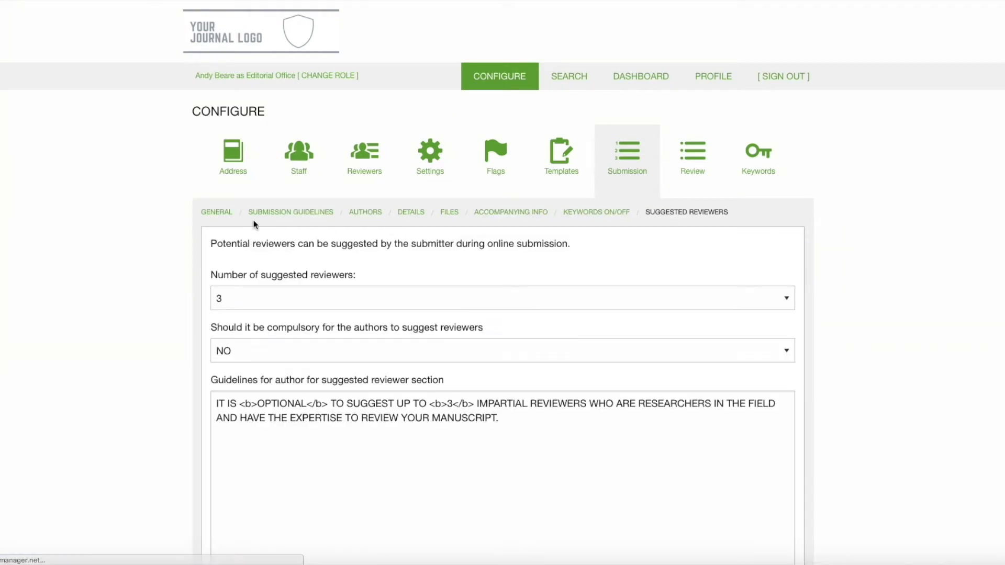
In the general submission settings, switch new submissions to CLOSED and back to OPEN
{"action": "left_click", "coordinate": [217, 215]}
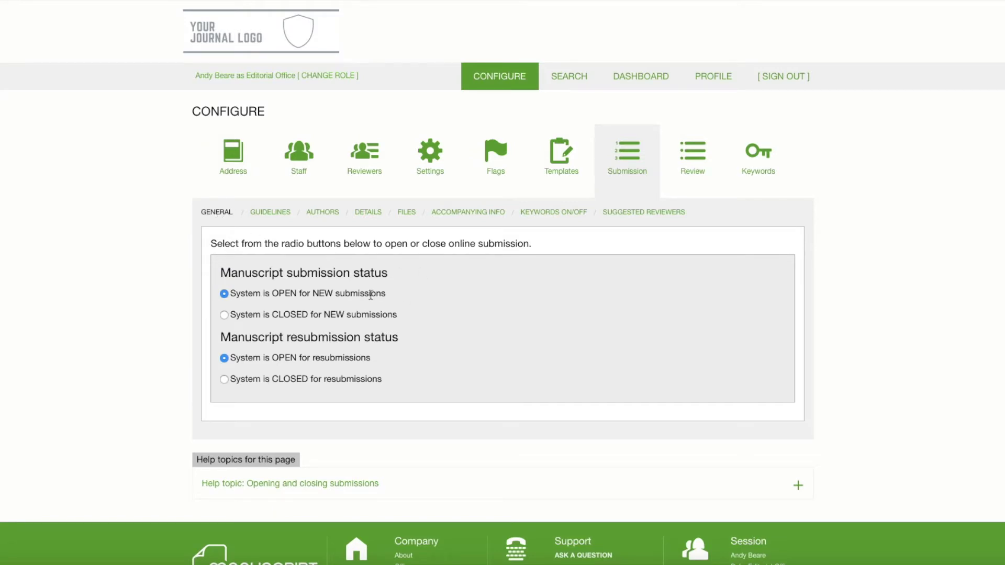
{"action": "left_click", "coordinate": [224, 314]}
{"action": "left_click", "coordinate": [224, 294]}
Read through the editable submission guidelines text presented to submitters
{"action": "left_click", "coordinate": [270, 212]}
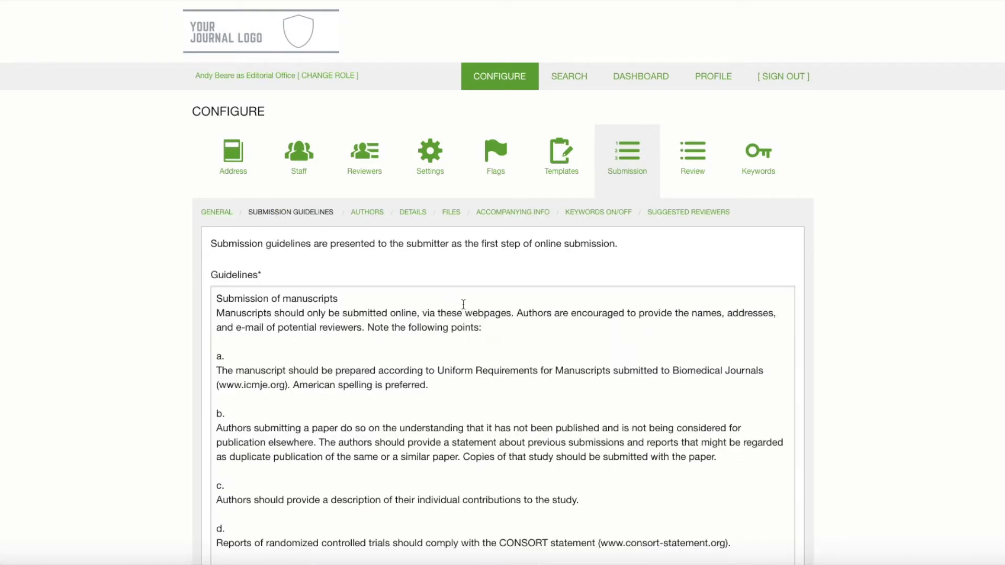
{"action": "scroll", "coordinate": [464, 304], "scroll_direction": "down", "scroll_amount": 5}
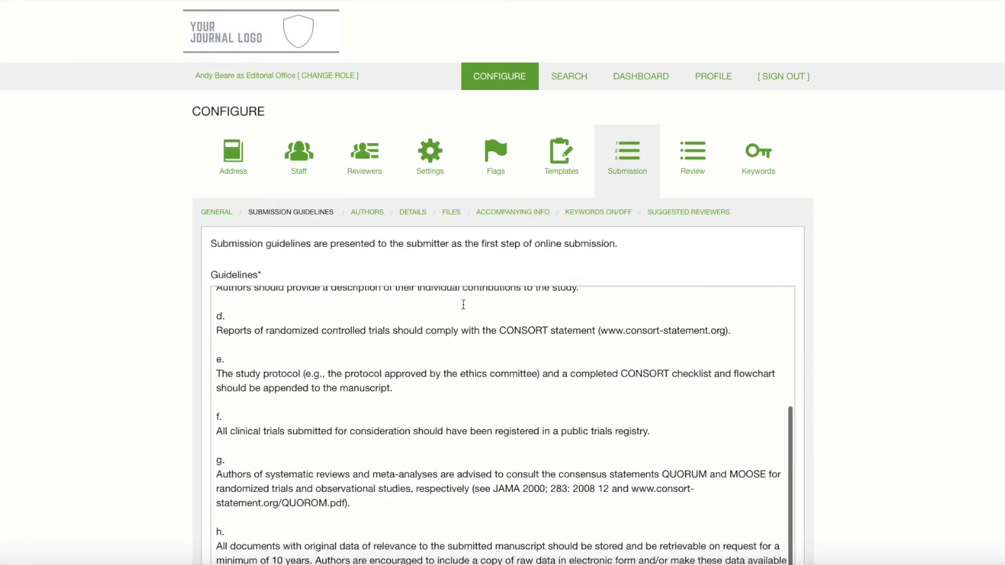
{"action": "scroll", "coordinate": [463, 304], "scroll_direction": "down", "scroll_amount": 3}
{"action": "scroll", "coordinate": [464, 304], "scroll_direction": "up", "scroll_amount": 4}
{"action": "scroll", "coordinate": [464, 304], "scroll_direction": "up", "scroll_amount": 5}
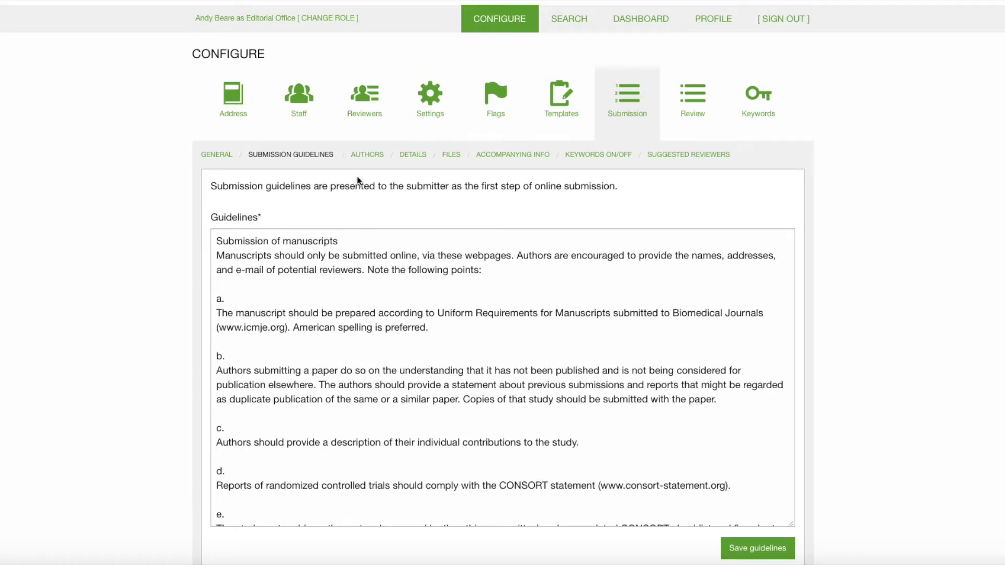
Examine the contributing authors setting and the web-form elements configured for the submission's Details section
{"action": "left_click", "coordinate": [366, 155]}
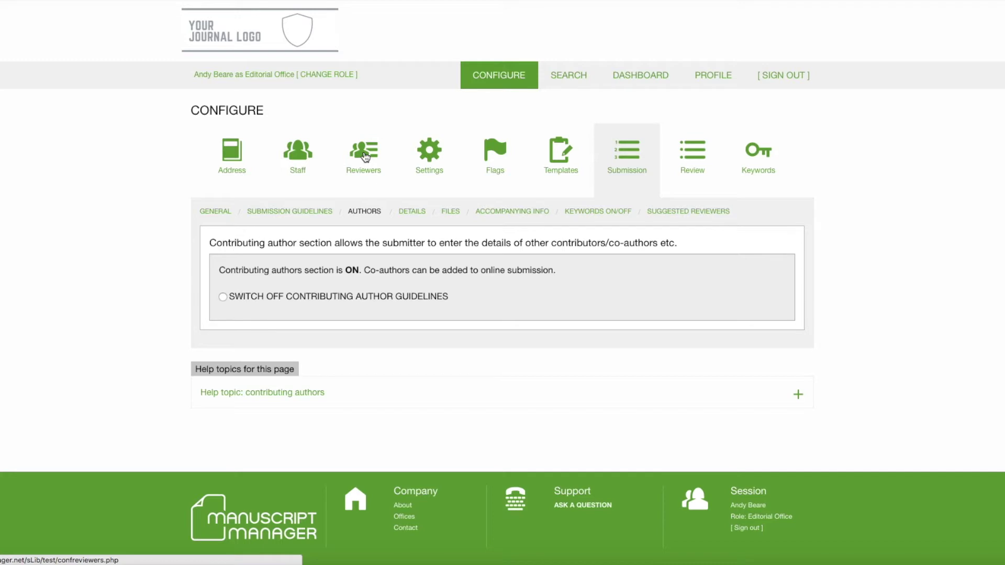
{"action": "left_click", "coordinate": [410, 213]}
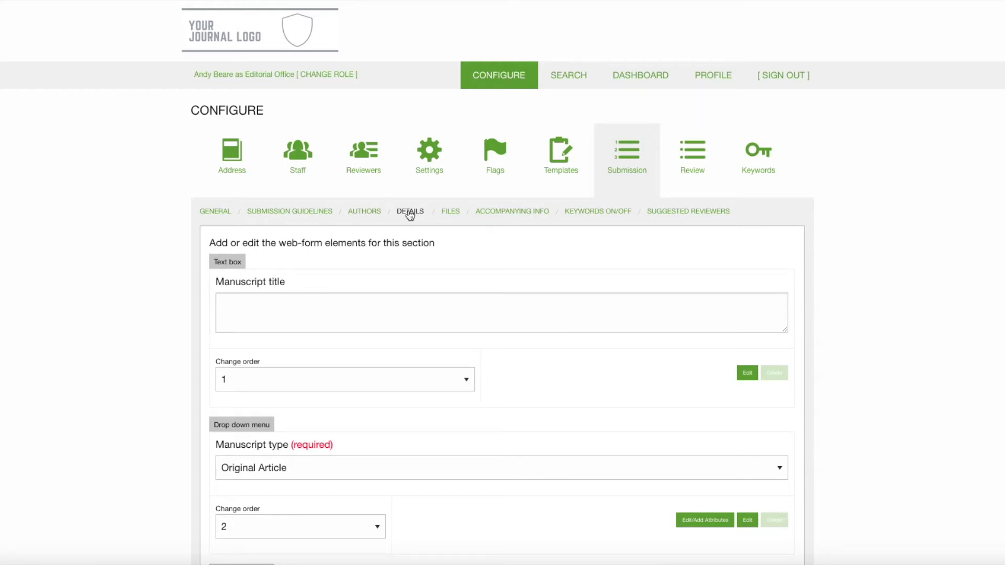
{"action": "scroll", "coordinate": [540, 217], "scroll_direction": "down", "scroll_amount": 4}
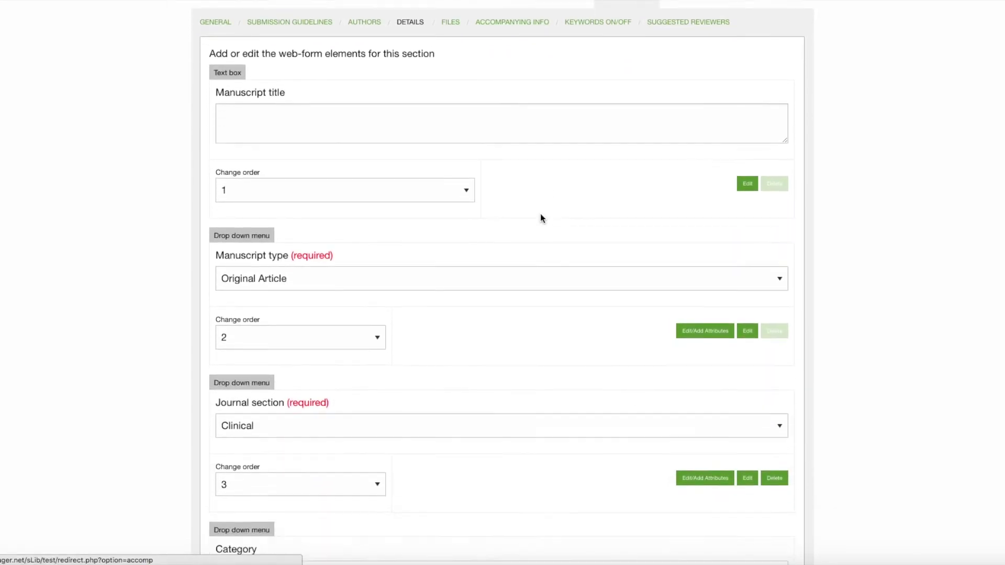
{"action": "scroll", "coordinate": [541, 216], "scroll_direction": "down", "scroll_amount": 5}
{"action": "scroll", "coordinate": [541, 215], "scroll_direction": "down", "scroll_amount": 6}
{"action": "scroll", "coordinate": [540, 216], "scroll_direction": "up", "scroll_amount": 15}
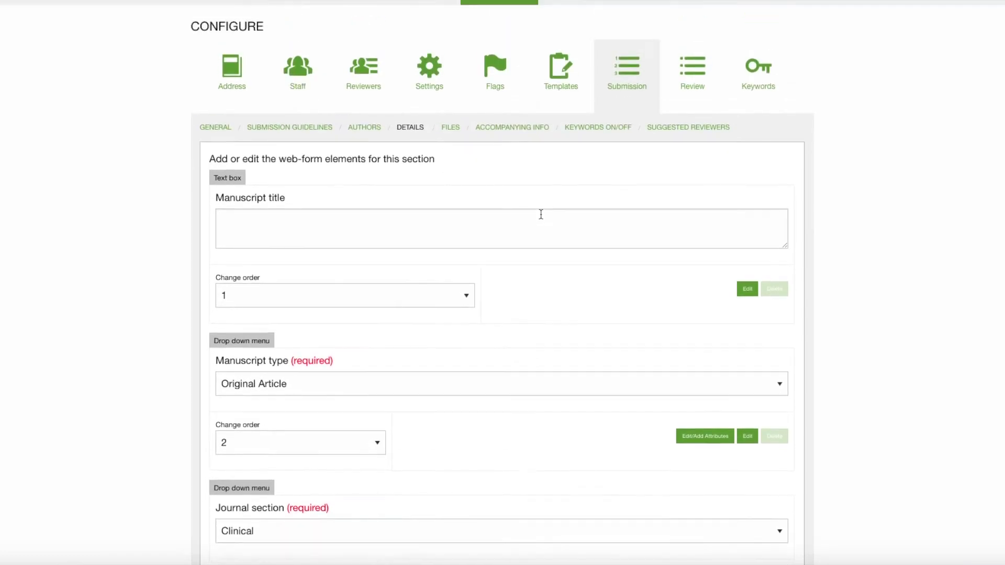
Look through the Details section's web-form elements, from Manuscript title through Manuscript type, Journal section and Category to Abstract
{"action": "scroll", "coordinate": [541, 214], "scroll_direction": "up", "scroll_amount": 2}
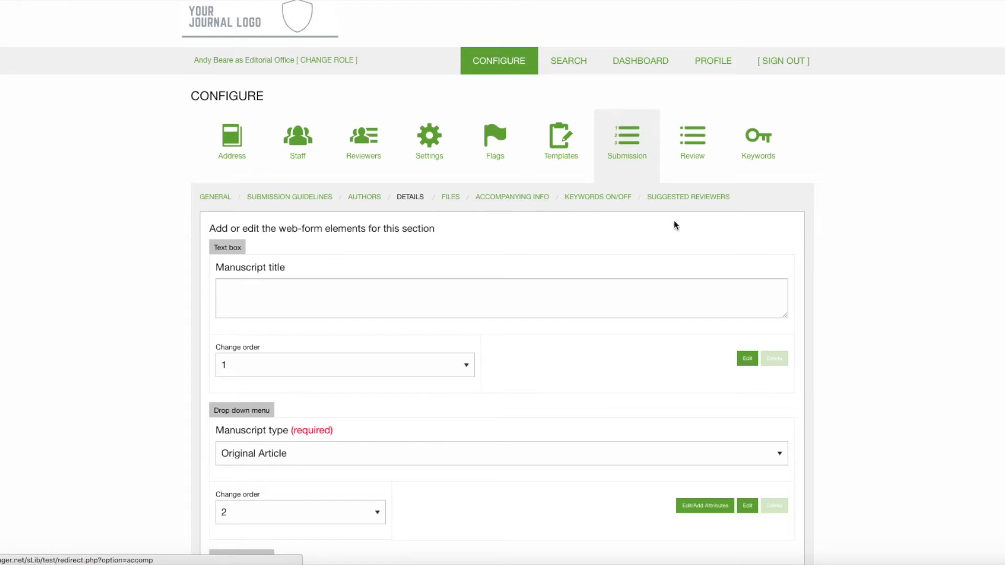
{"action": "scroll", "coordinate": [758, 244], "scroll_direction": "down", "scroll_amount": 2}
{"action": "scroll", "coordinate": [759, 244], "scroll_direction": "down", "scroll_amount": 1}
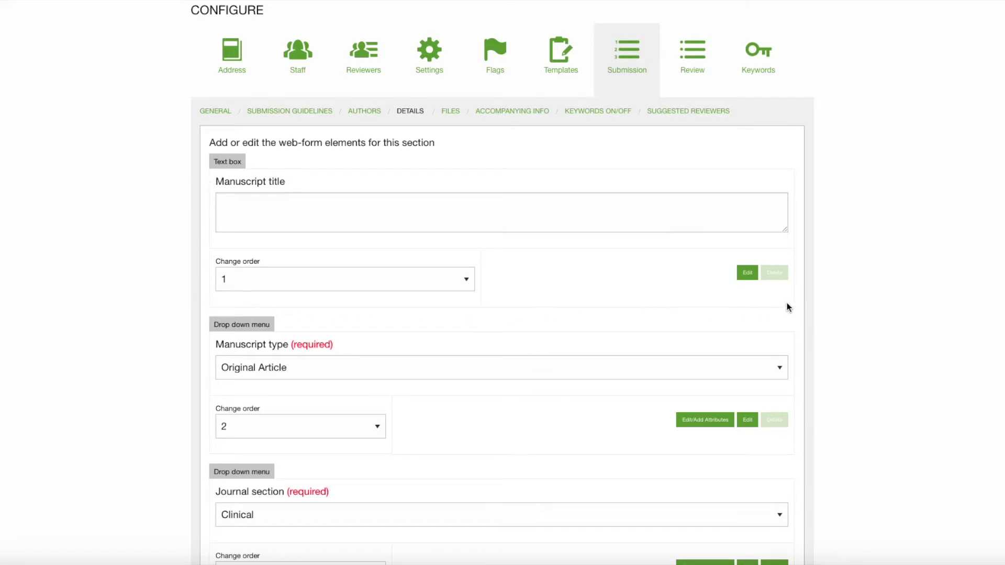
{"action": "scroll", "coordinate": [788, 308], "scroll_direction": "down", "scroll_amount": 2}
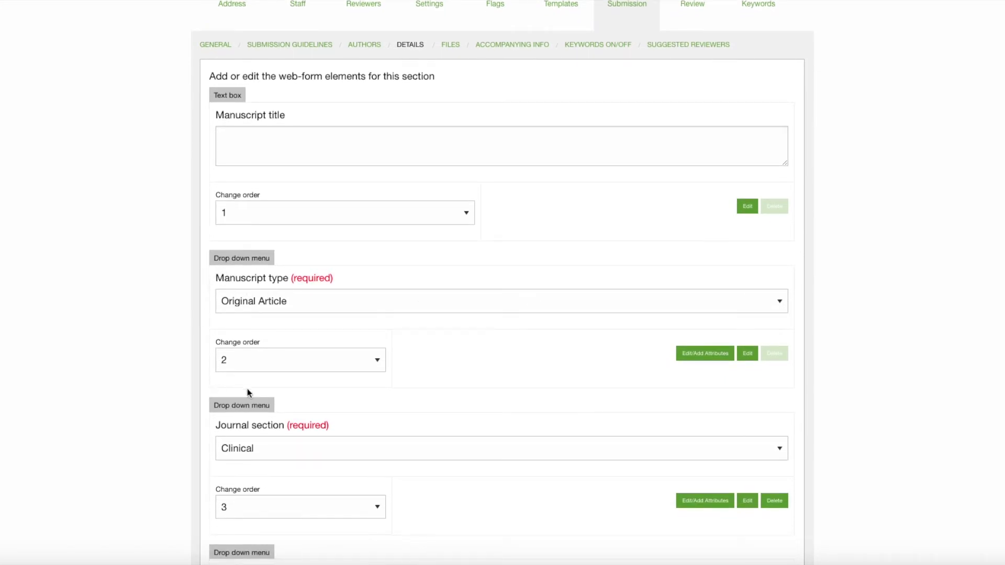
{"action": "scroll", "coordinate": [507, 363], "scroll_direction": "down", "scroll_amount": 2}
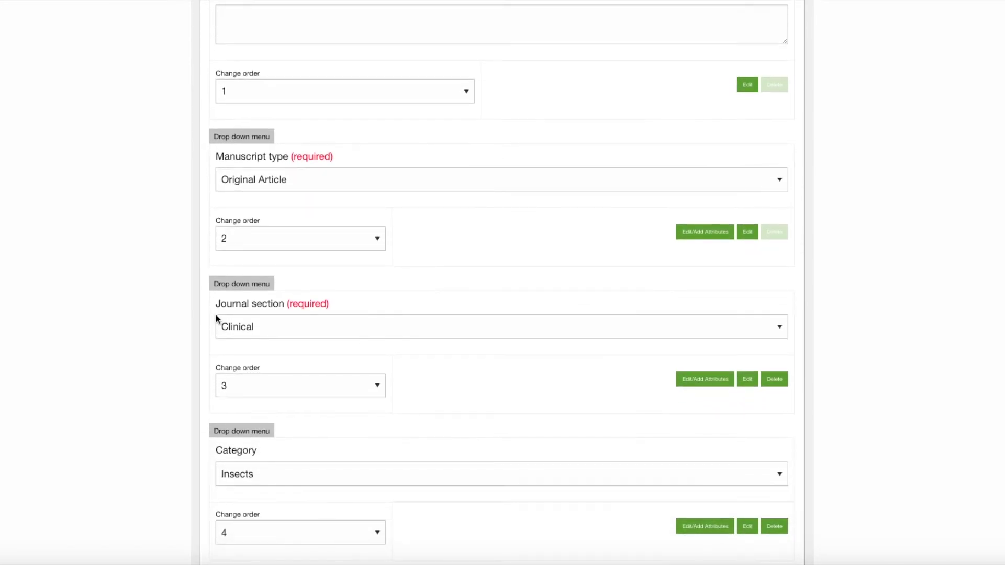
{"action": "scroll", "coordinate": [212, 328], "scroll_direction": "down", "scroll_amount": 3}
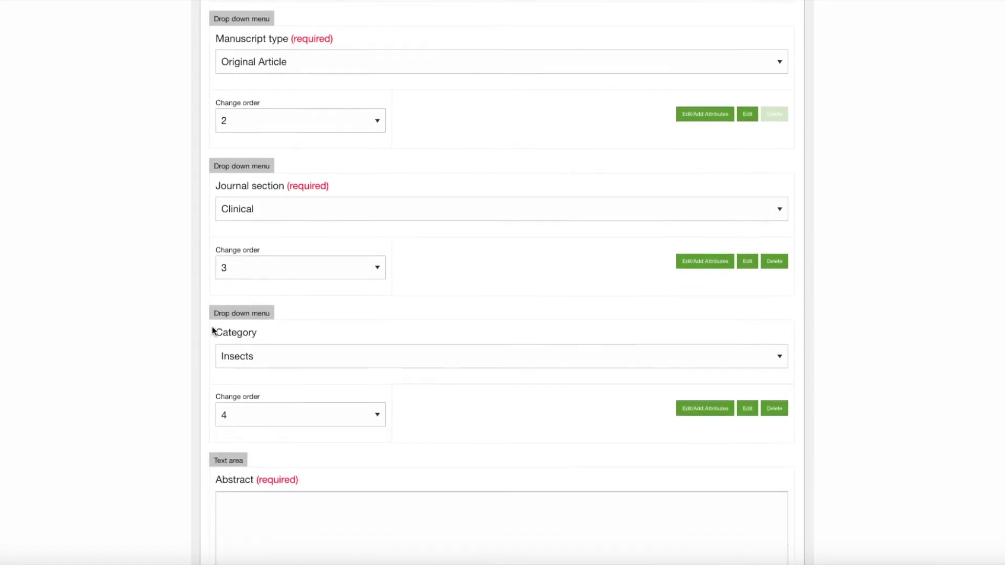
{"action": "scroll", "coordinate": [225, 371], "scroll_direction": "down", "scroll_amount": 3}
{"action": "left_click", "coordinate": [227, 342]}
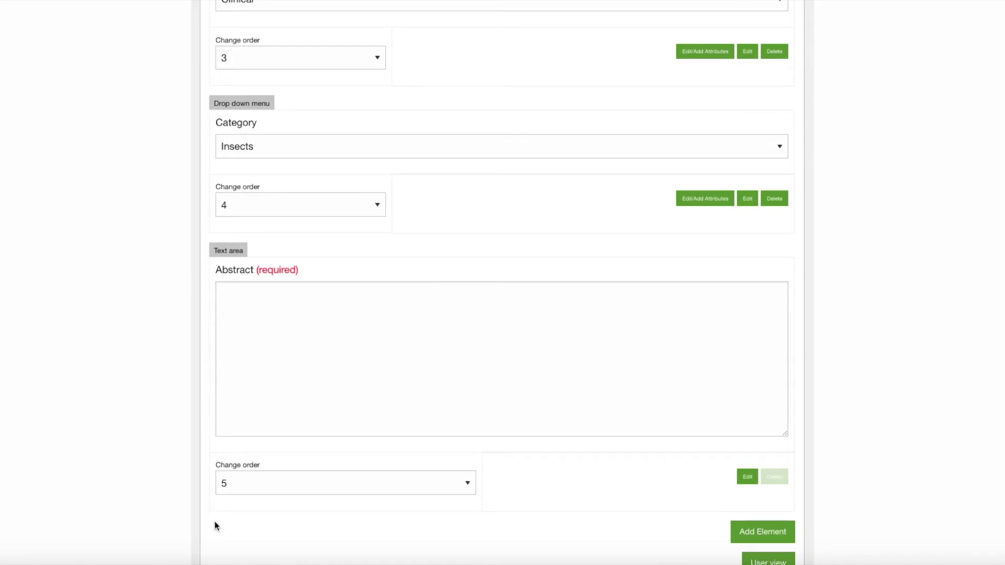
{"action": "scroll", "coordinate": [749, 507], "scroll_direction": "down", "scroll_amount": 1}
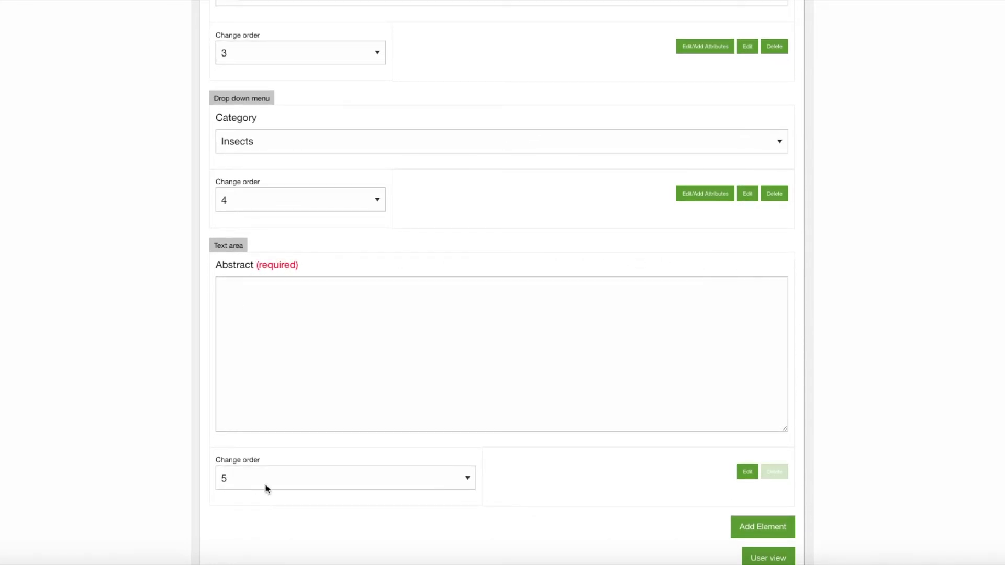
View the order positions available for the Abstract element without changing its position
{"action": "left_click", "coordinate": [469, 480]}
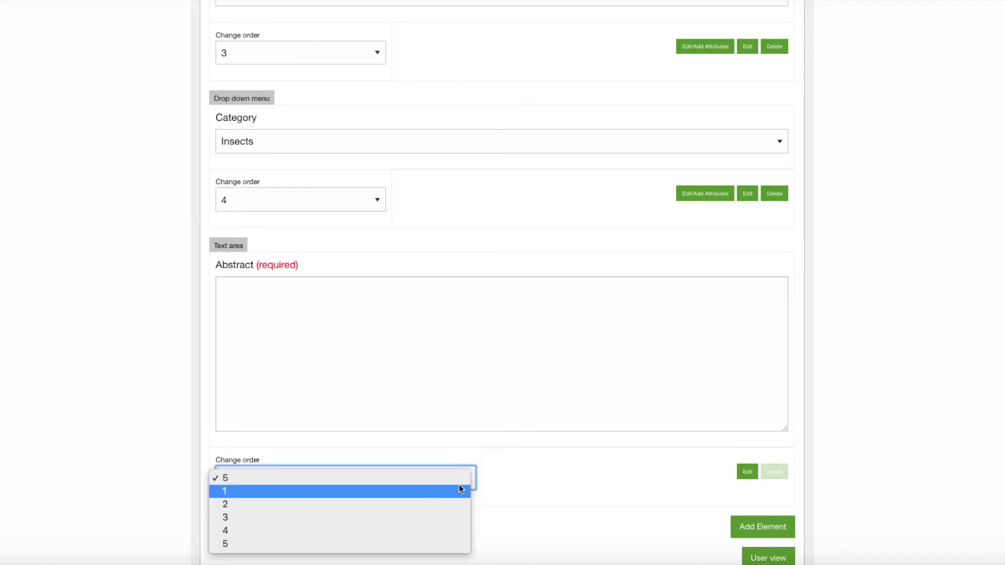
{"action": "left_click", "coordinate": [524, 481]}
{"action": "scroll", "coordinate": [496, 486], "scroll_direction": "up", "scroll_amount": 5}
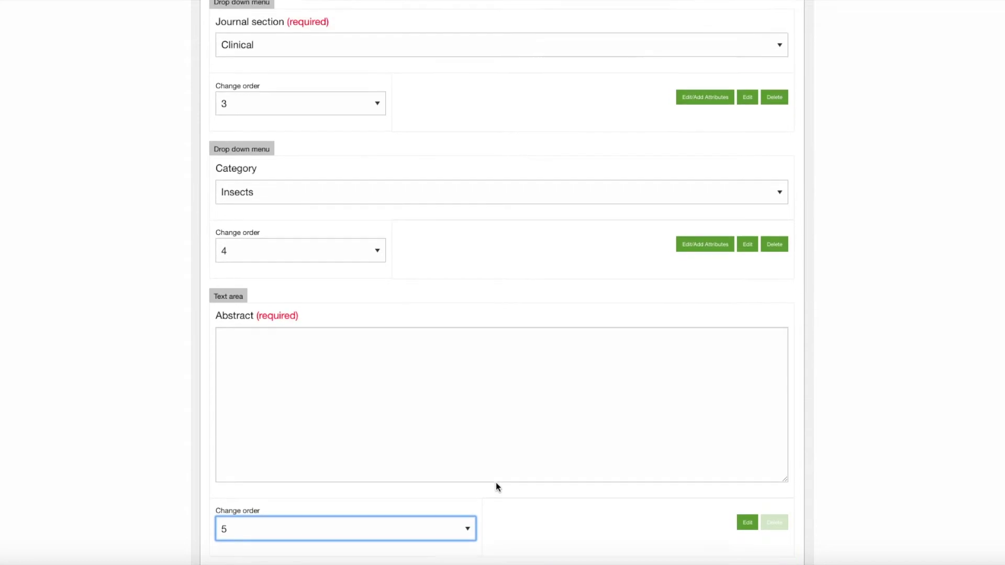
{"action": "scroll", "coordinate": [435, 439], "scroll_direction": "up", "scroll_amount": 5}
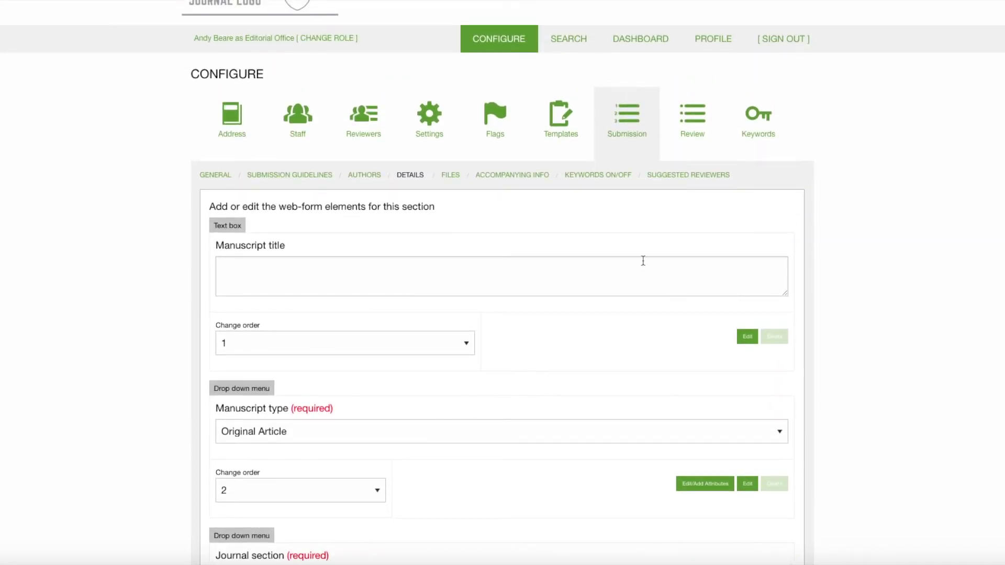
Inspect the Manuscript title element's label, required setting, help text and form version options, and return to the Details section
{"action": "scroll", "coordinate": [893, 261], "scroll_direction": "down", "scroll_amount": 1}
{"action": "scroll", "coordinate": [893, 261], "scroll_direction": "down", "scroll_amount": 3}
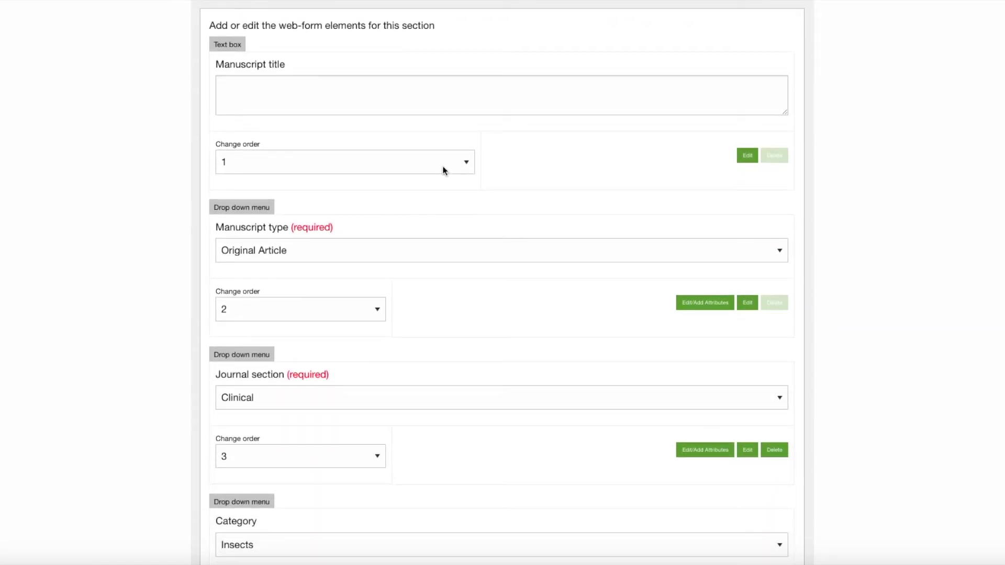
{"action": "left_click", "coordinate": [749, 161]}
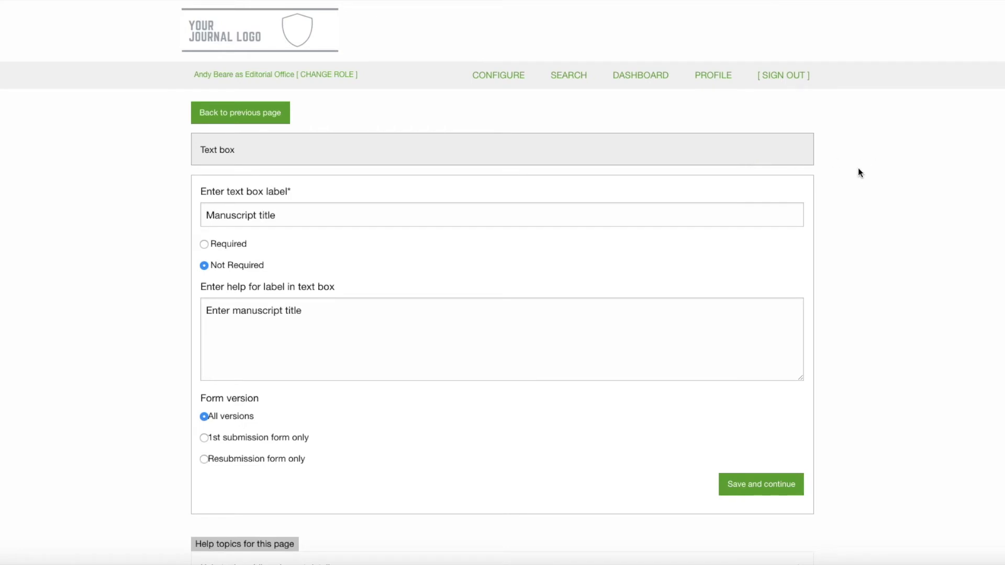
{"action": "left_click", "coordinate": [283, 218]}
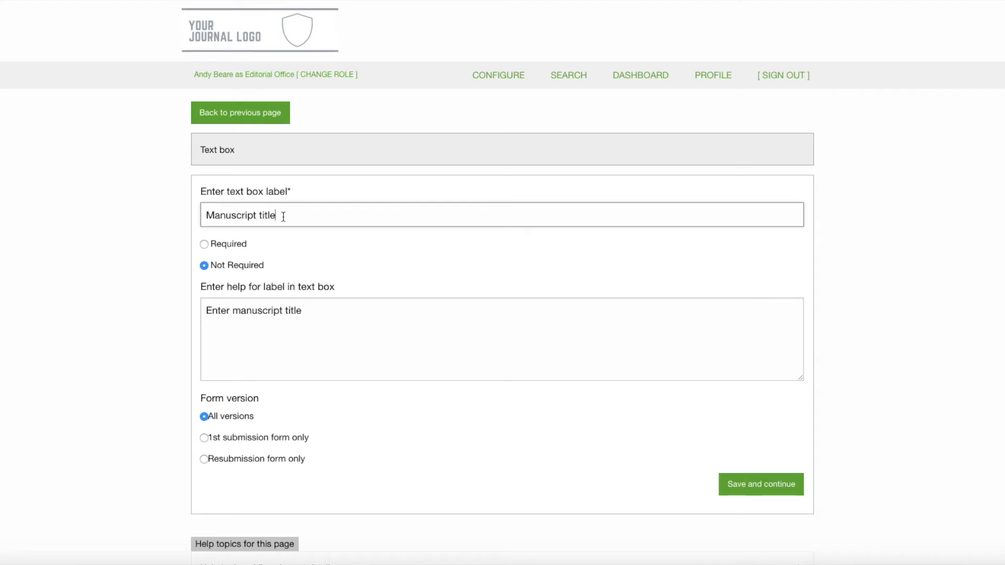
{"action": "left_click", "coordinate": [283, 218]}
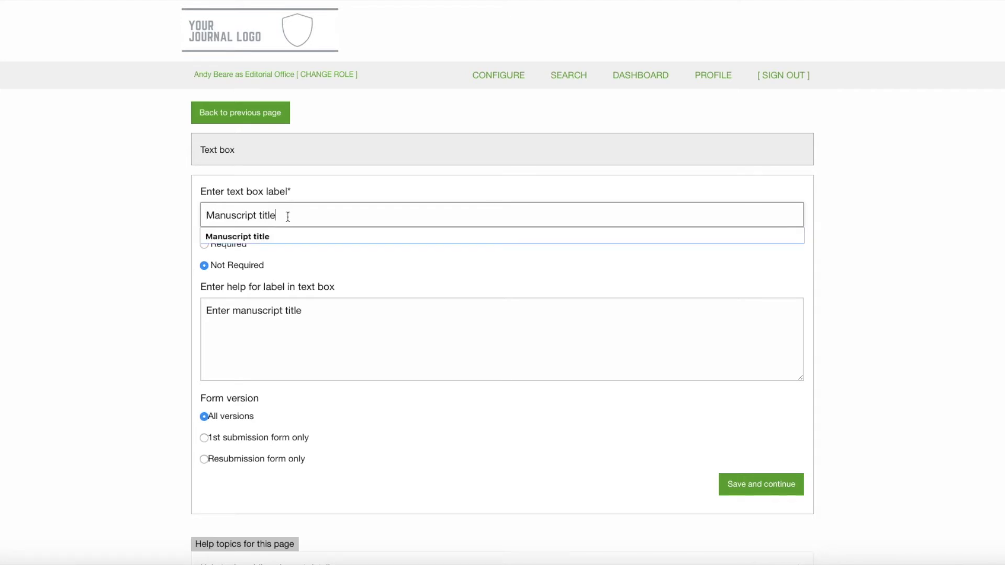
{"action": "left_click", "coordinate": [393, 281]}
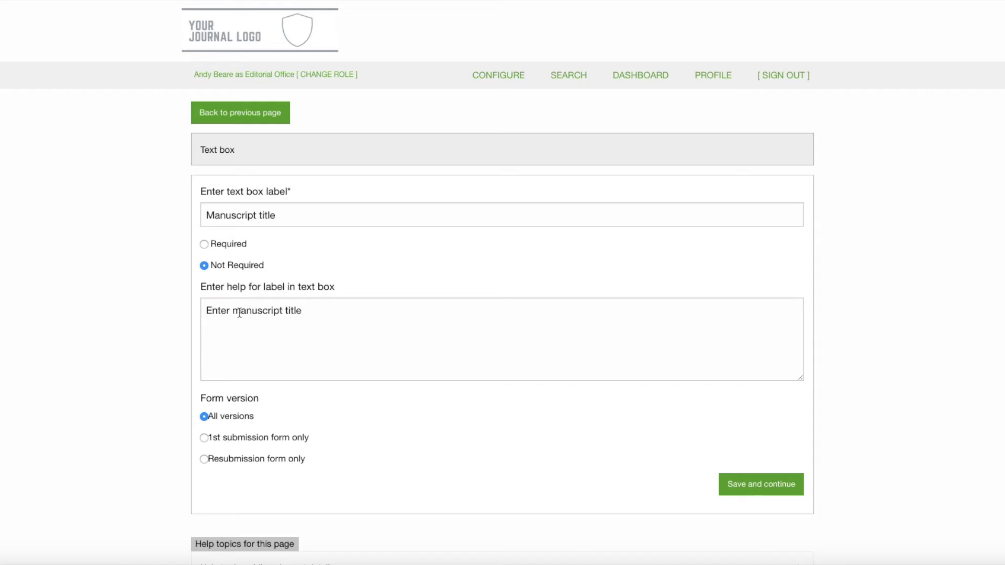
{"action": "scroll", "coordinate": [380, 366], "scroll_direction": "down", "scroll_amount": 2}
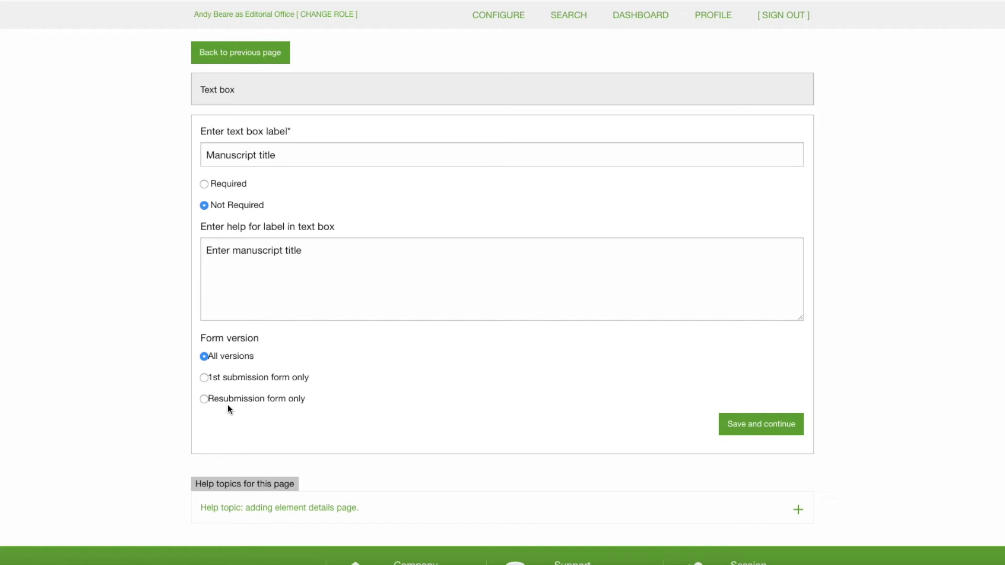
{"action": "left_click", "coordinate": [266, 57]}
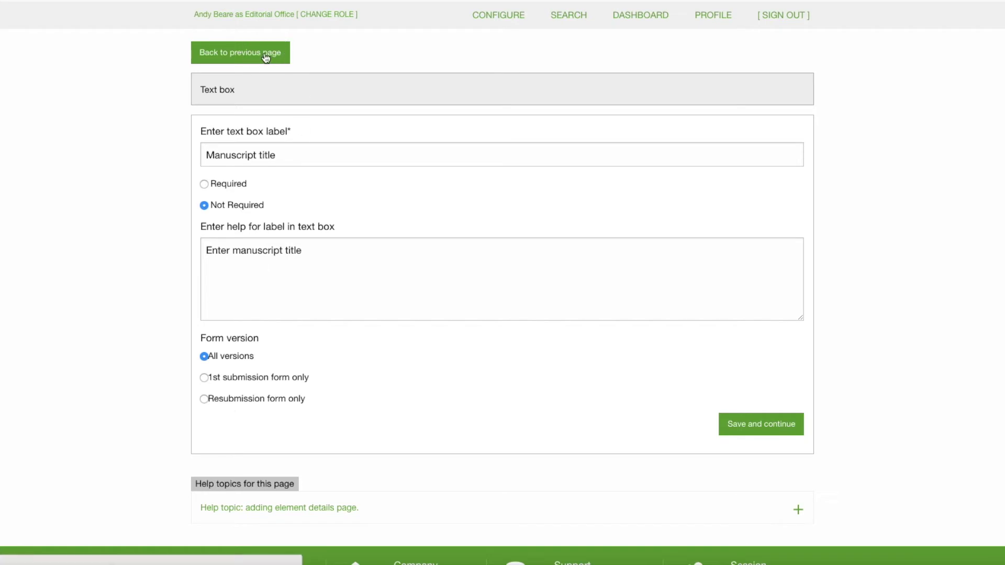
Review the choices offered in the Manuscript type list without changing the selection
{"action": "scroll", "coordinate": [920, 336], "scroll_direction": "down", "scroll_amount": 3}
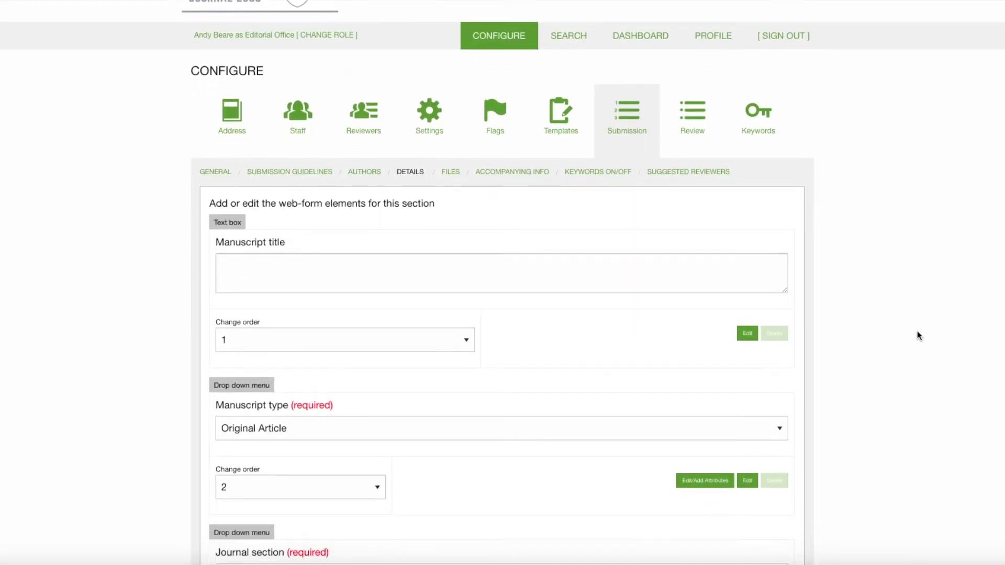
{"action": "scroll", "coordinate": [918, 336], "scroll_direction": "down", "scroll_amount": 1}
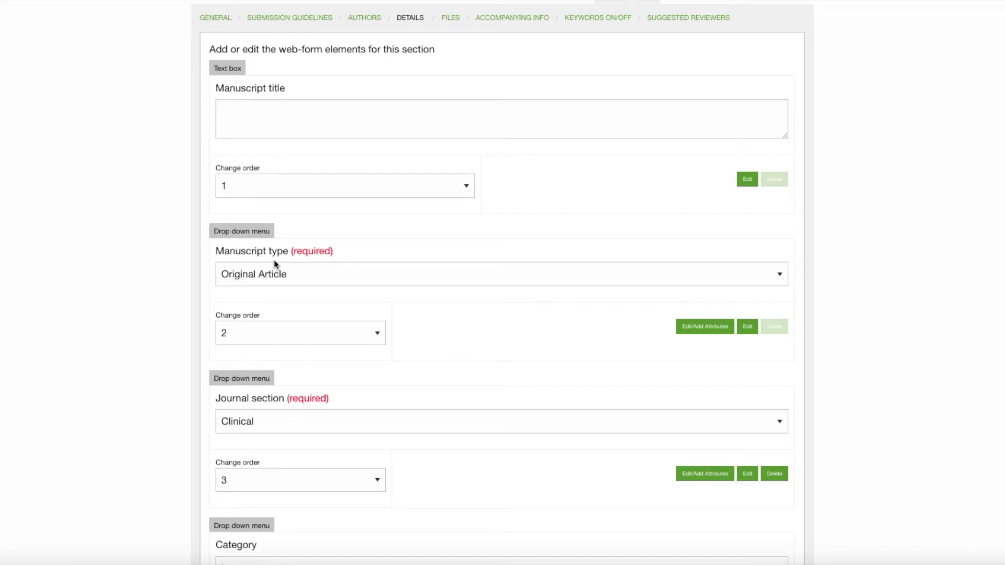
{"action": "left_click", "coordinate": [748, 282]}
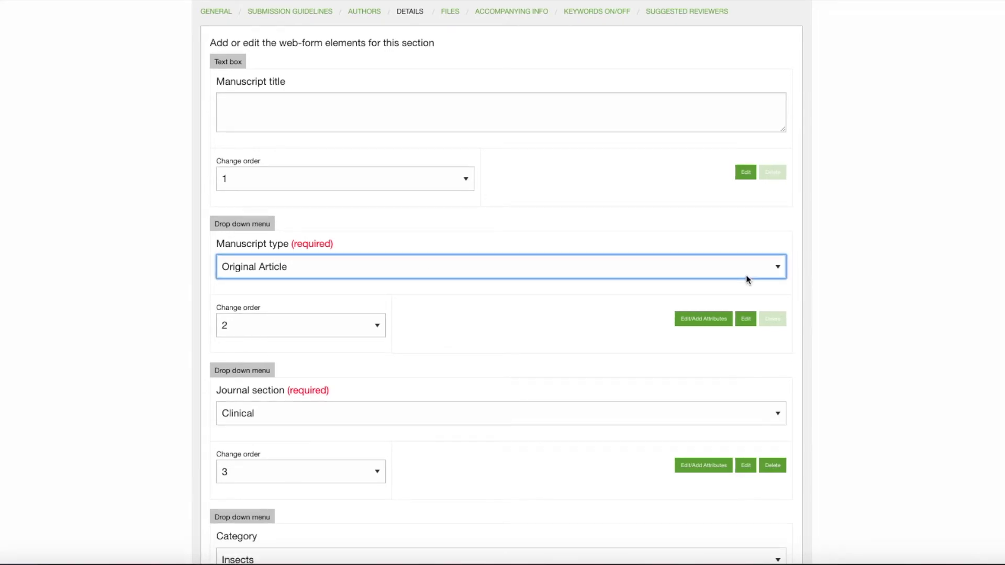
{"action": "left_click", "coordinate": [778, 271]}
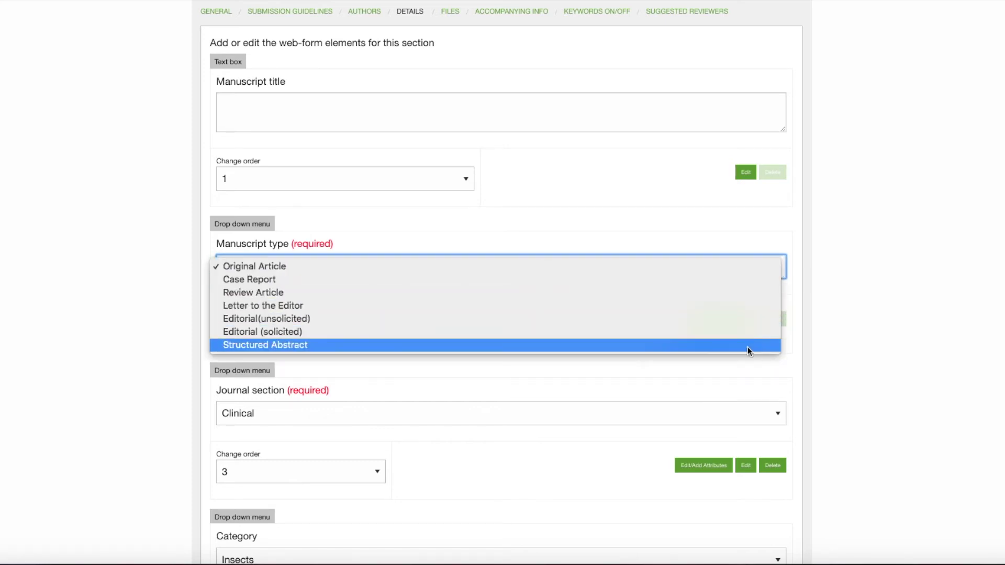
{"action": "left_click", "coordinate": [768, 242]}
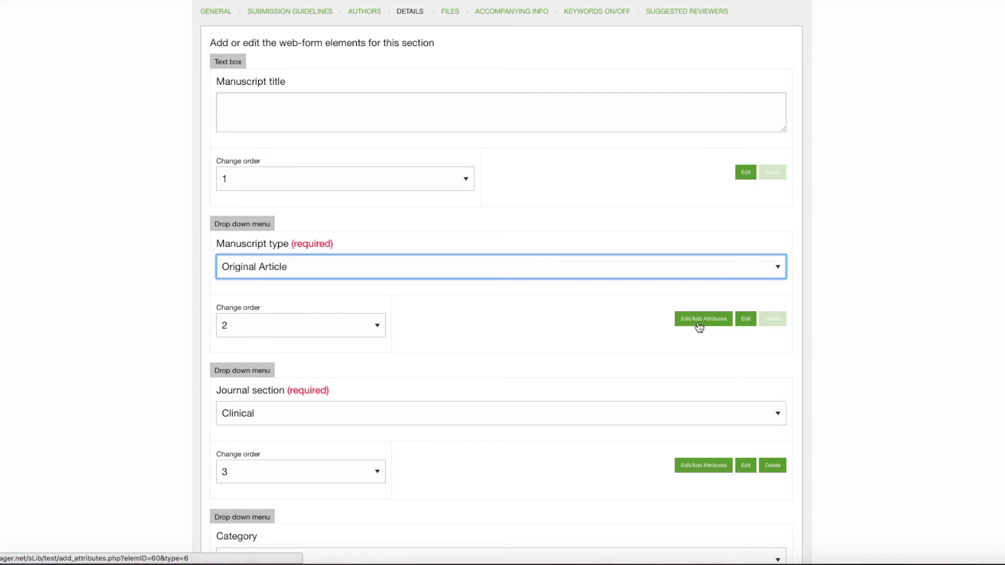
{"action": "left_click", "coordinate": [752, 267]}
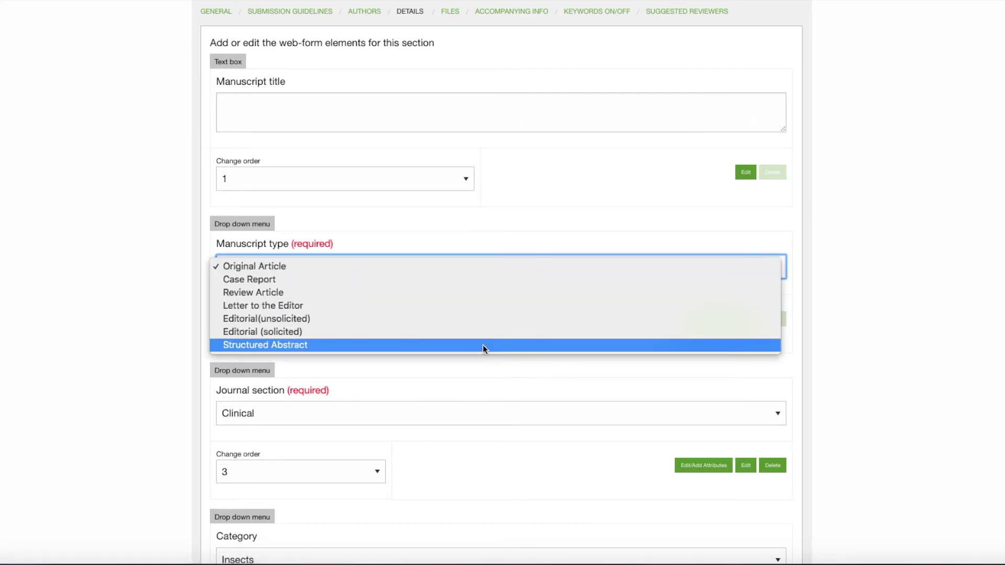
{"action": "left_click", "coordinate": [640, 249]}
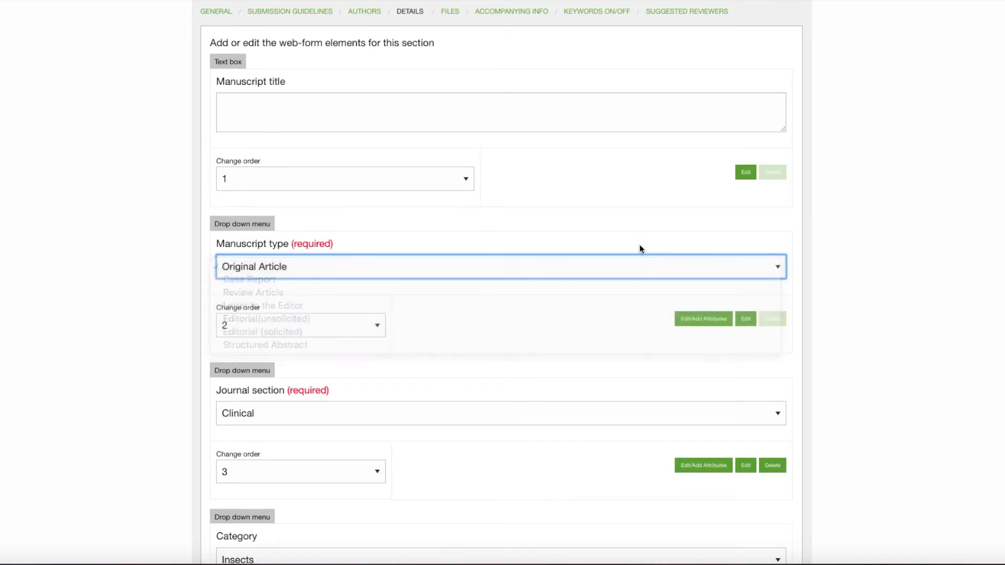
Delete Structured Abstract from the Manuscript type element's attribute list
{"action": "left_click", "coordinate": [705, 319]}
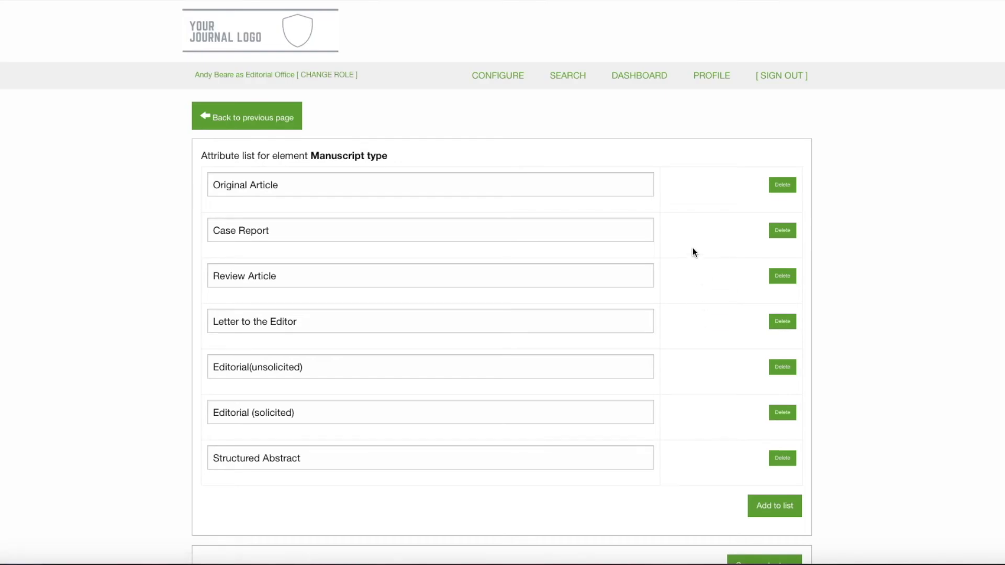
{"action": "scroll", "coordinate": [693, 248], "scroll_direction": "down", "scroll_amount": 1}
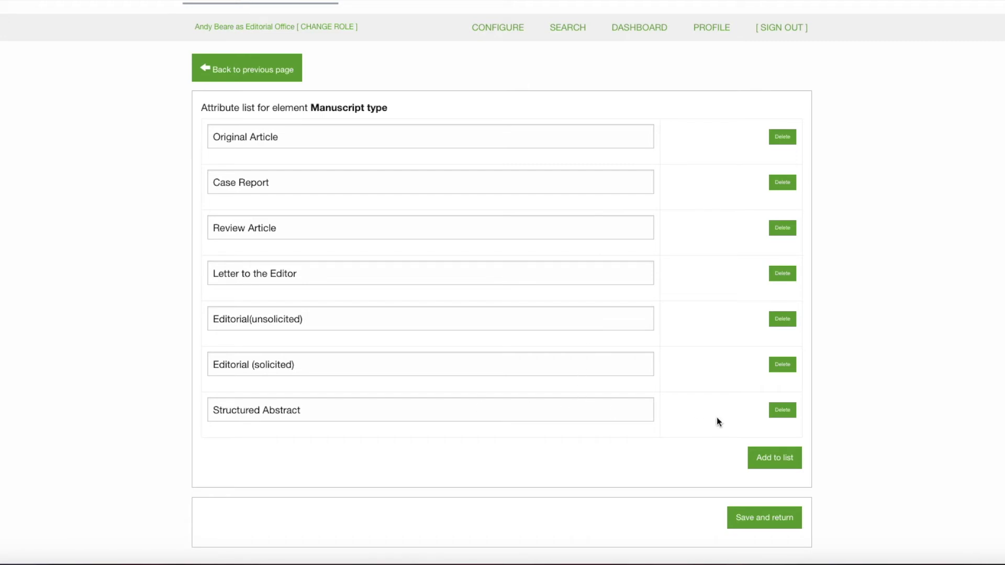
{"action": "left_click", "coordinate": [782, 413]}
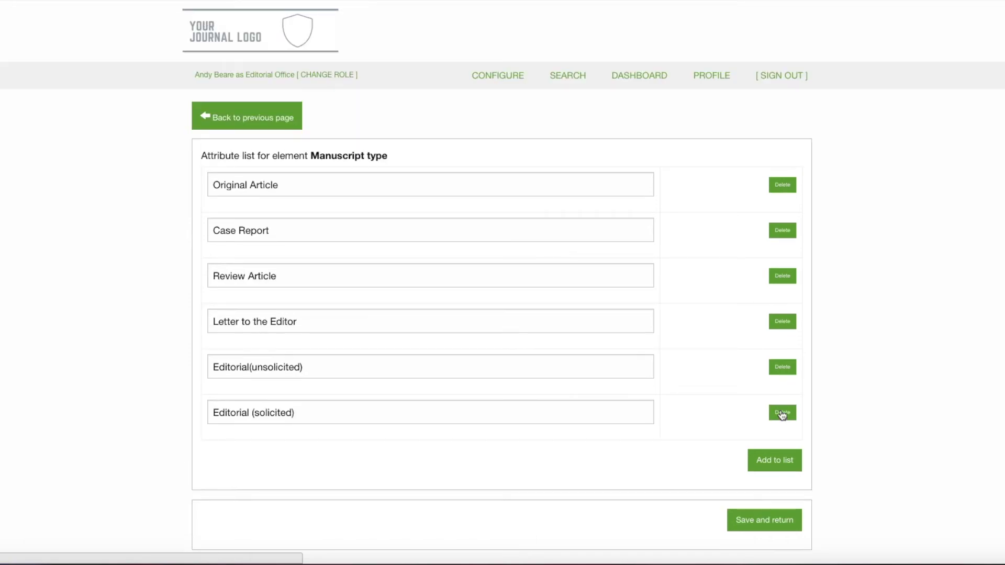
Add Technical Note to the Manuscript type attribute list and save the list
{"action": "scroll", "coordinate": [726, 430], "scroll_direction": "down", "scroll_amount": 3}
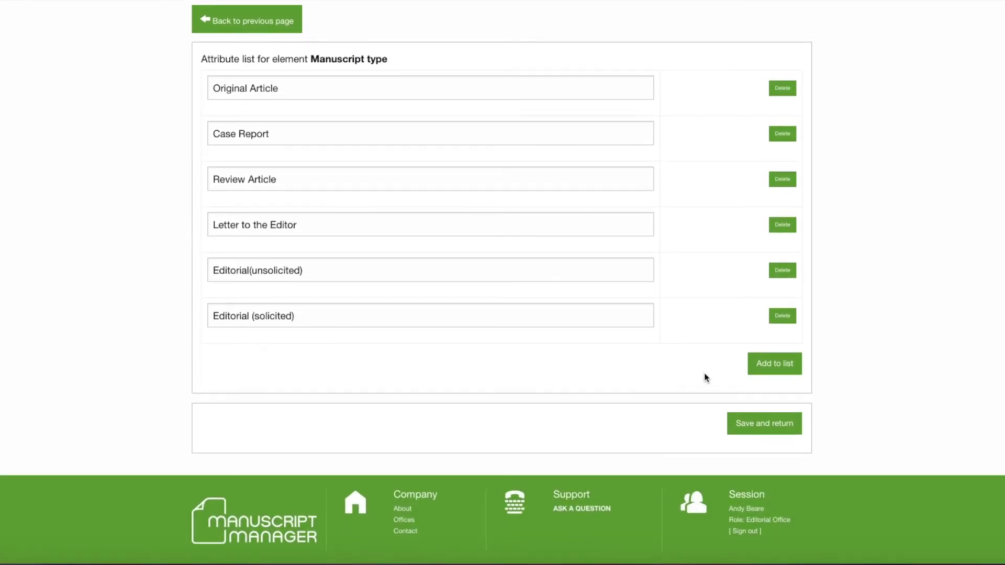
{"action": "left_click", "coordinate": [778, 363]}
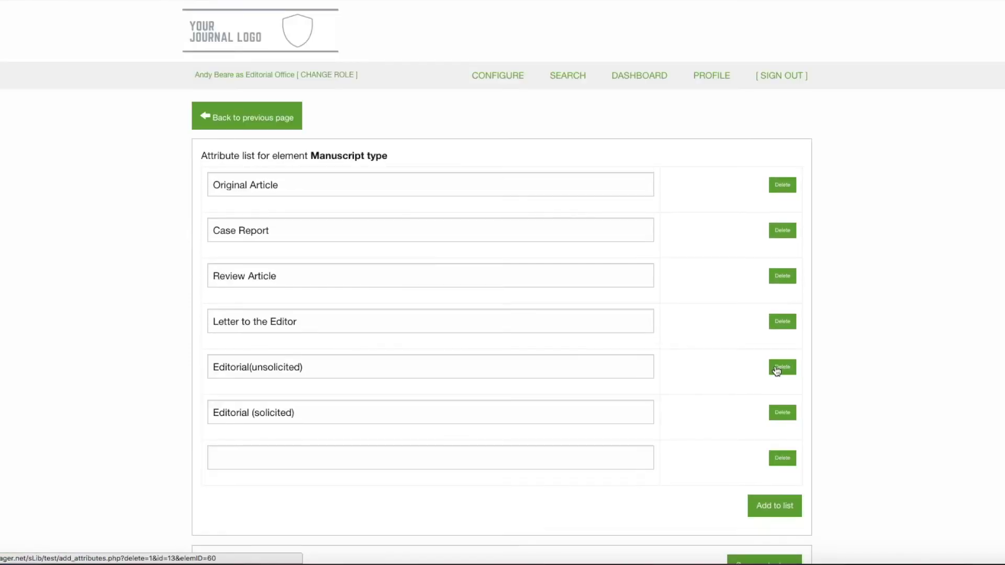
{"action": "left_click", "coordinate": [454, 461]}
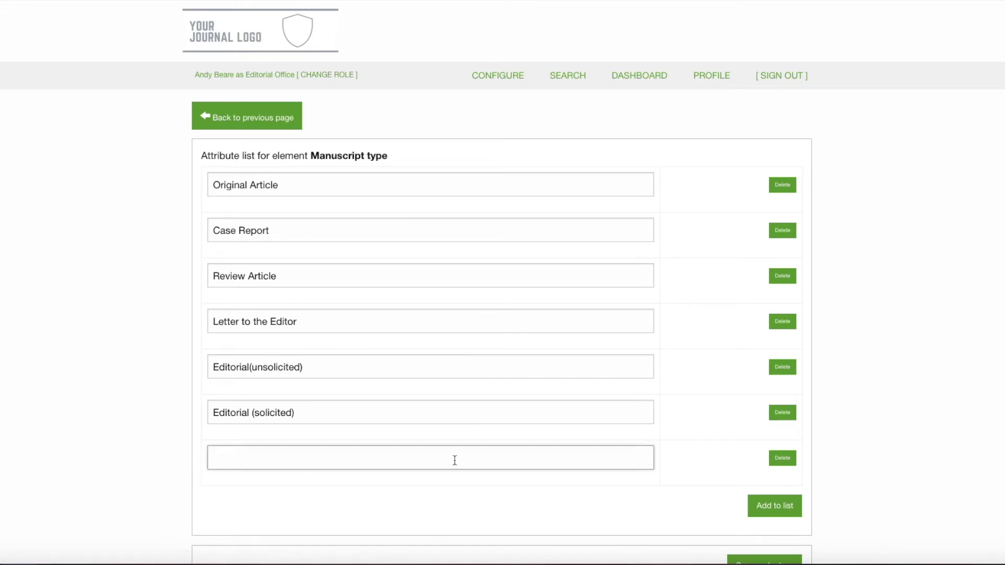
{"action": "type", "text": "Technical Note"}
{"action": "scroll", "coordinate": [536, 464], "scroll_direction": "down", "scroll_amount": 2}
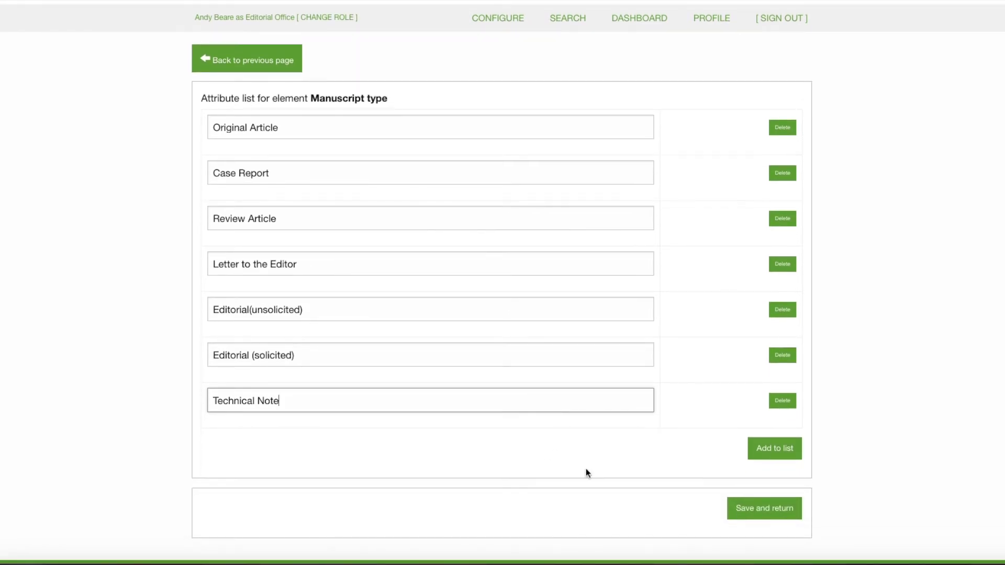
{"action": "left_click", "coordinate": [749, 509]}
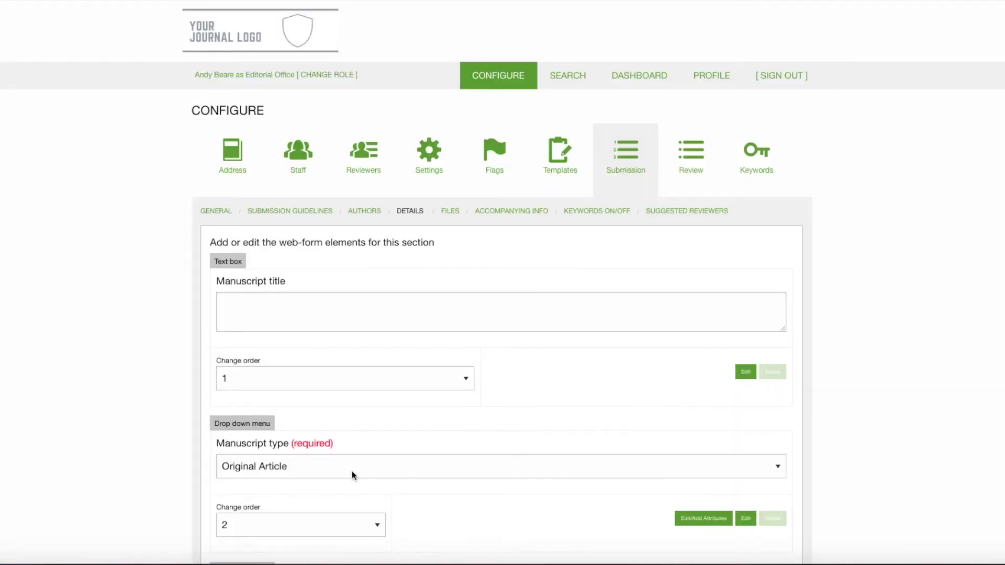
Check the Manuscript type choices in the Details section for the Technical Note entry
{"action": "scroll", "coordinate": [488, 425], "scroll_direction": "down", "scroll_amount": 3}
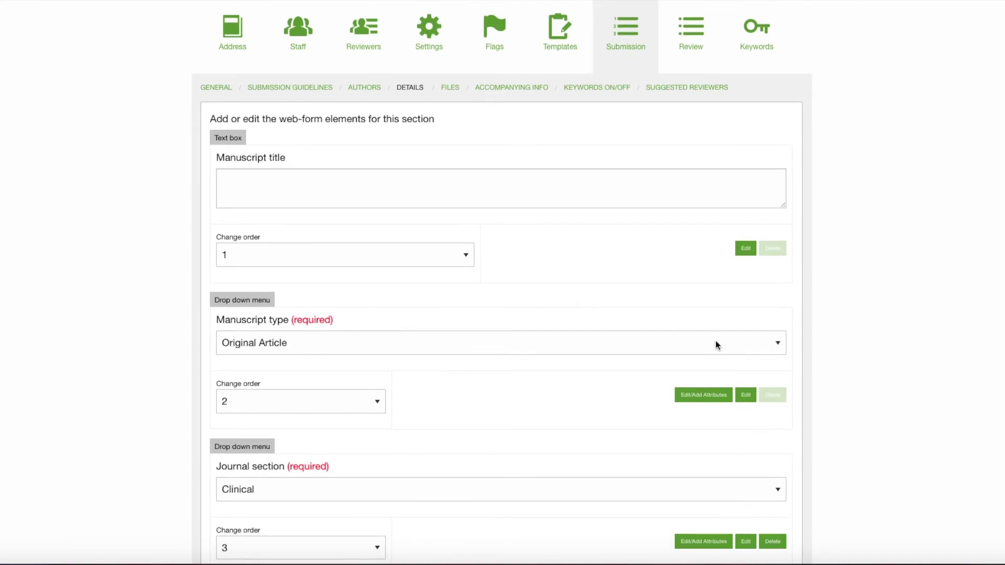
{"action": "left_click", "coordinate": [775, 343]}
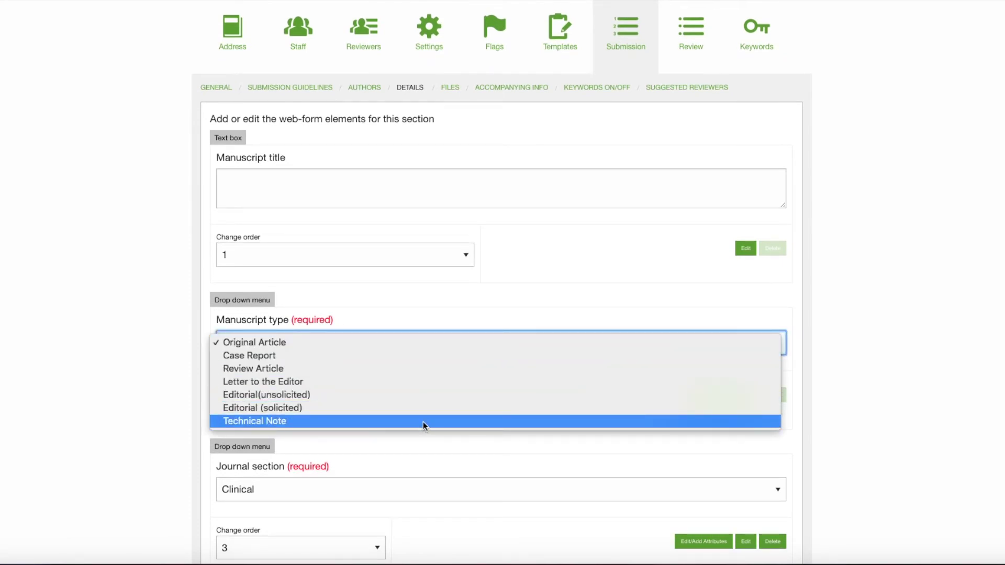
{"action": "left_click", "coordinate": [912, 316]}
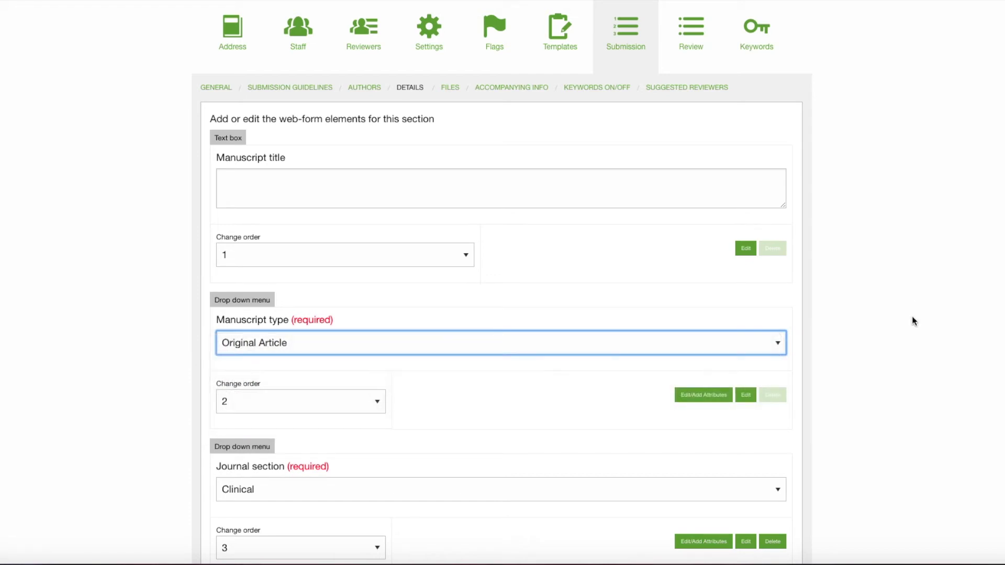
Delete the Category drop down menu element from the Details section of the submission form
{"action": "scroll", "coordinate": [912, 317], "scroll_direction": "down", "scroll_amount": 1}
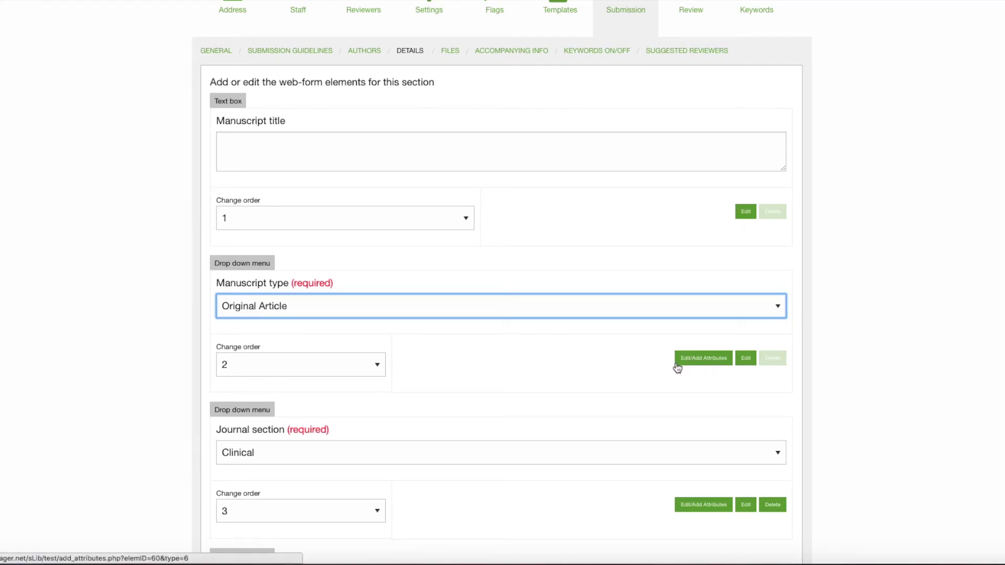
{"action": "scroll", "coordinate": [714, 368], "scroll_direction": "down", "scroll_amount": 5}
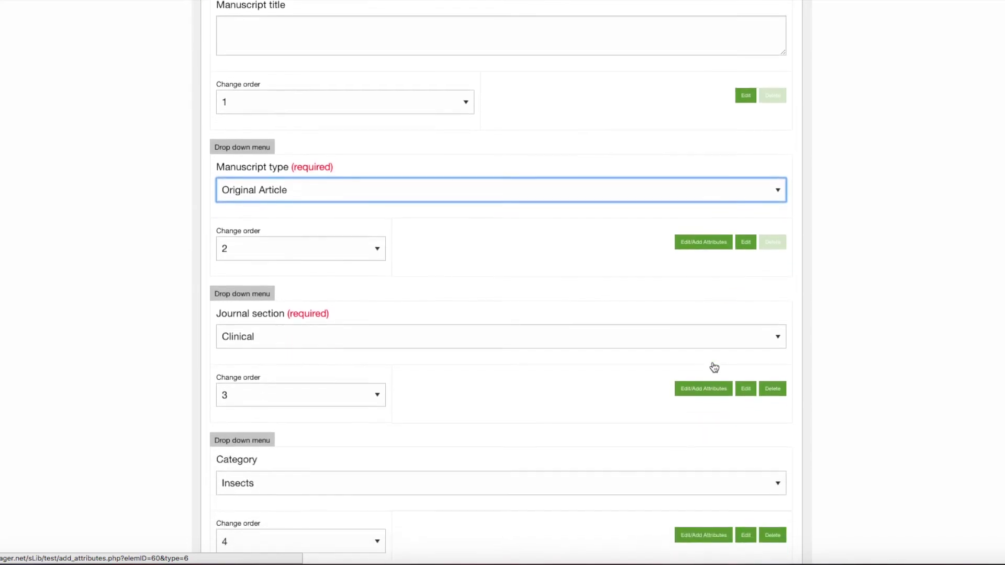
{"action": "scroll", "coordinate": [714, 367], "scroll_direction": "down", "scroll_amount": 1}
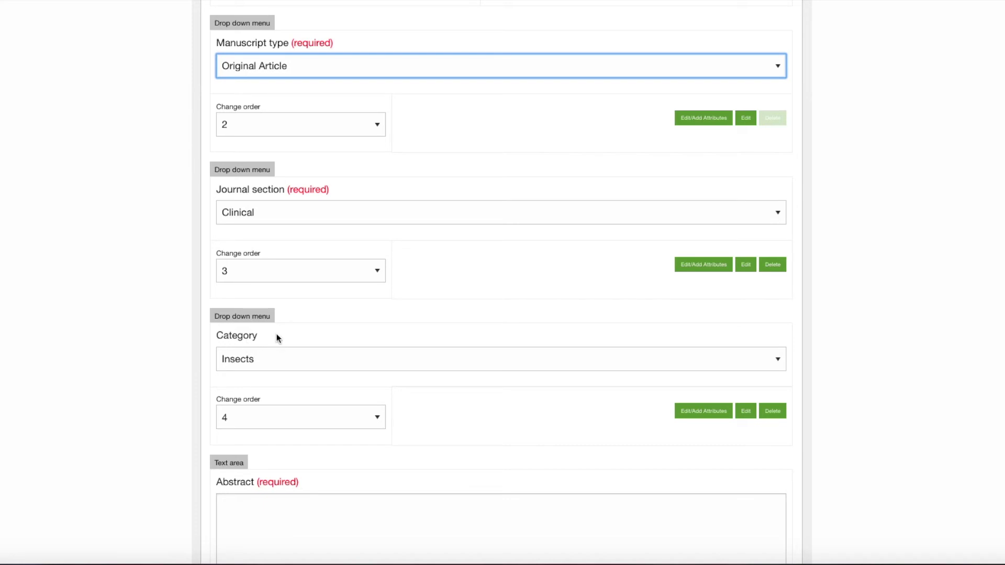
{"action": "left_click", "coordinate": [779, 416]}
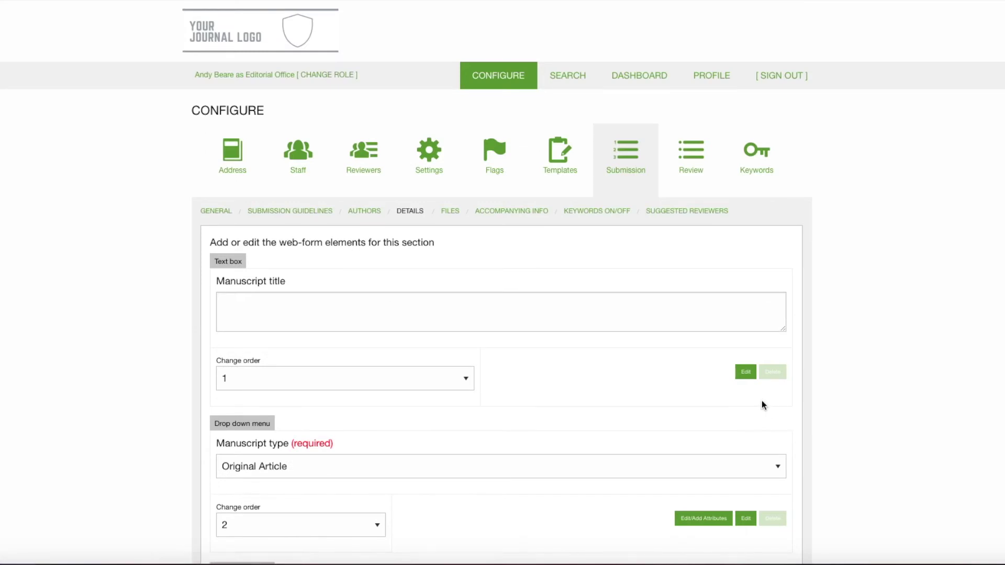
Review the element types offered for a new Details element and return to the section without adding one
{"action": "scroll", "coordinate": [762, 404], "scroll_direction": "down", "scroll_amount": 7}
{"action": "scroll", "coordinate": [762, 403], "scroll_direction": "down", "scroll_amount": 1}
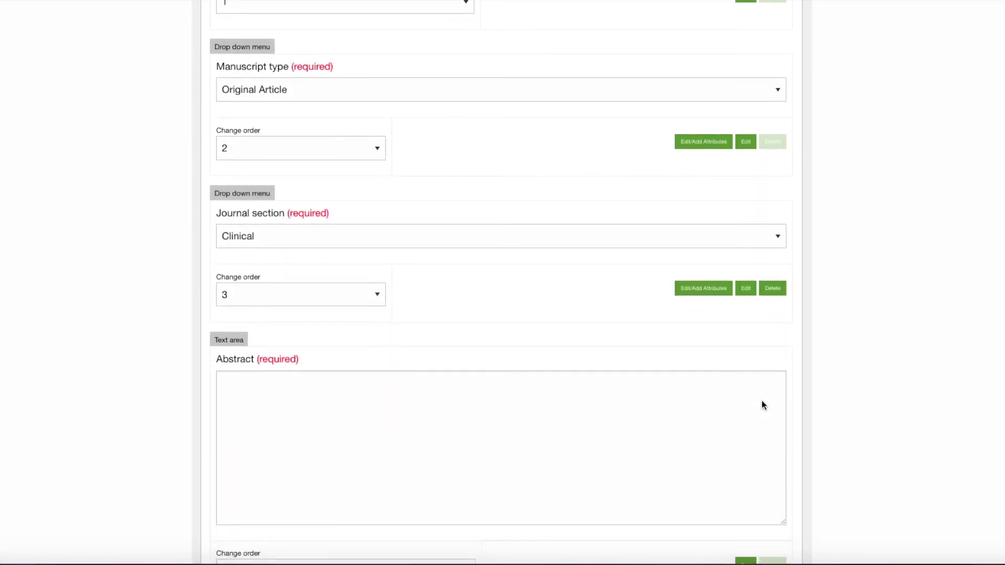
{"action": "scroll", "coordinate": [762, 401], "scroll_direction": "down", "scroll_amount": 2}
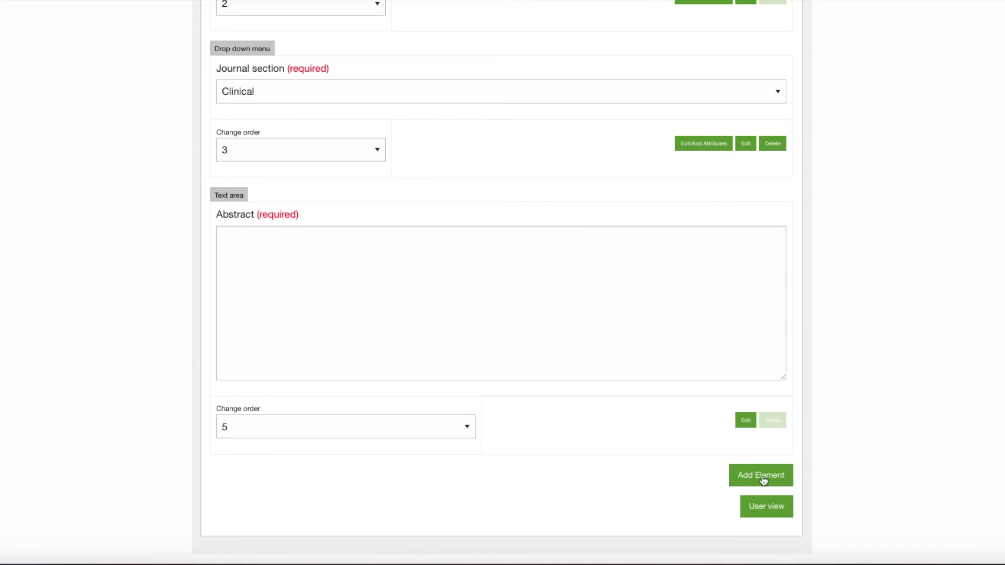
{"action": "left_click", "coordinate": [763, 480]}
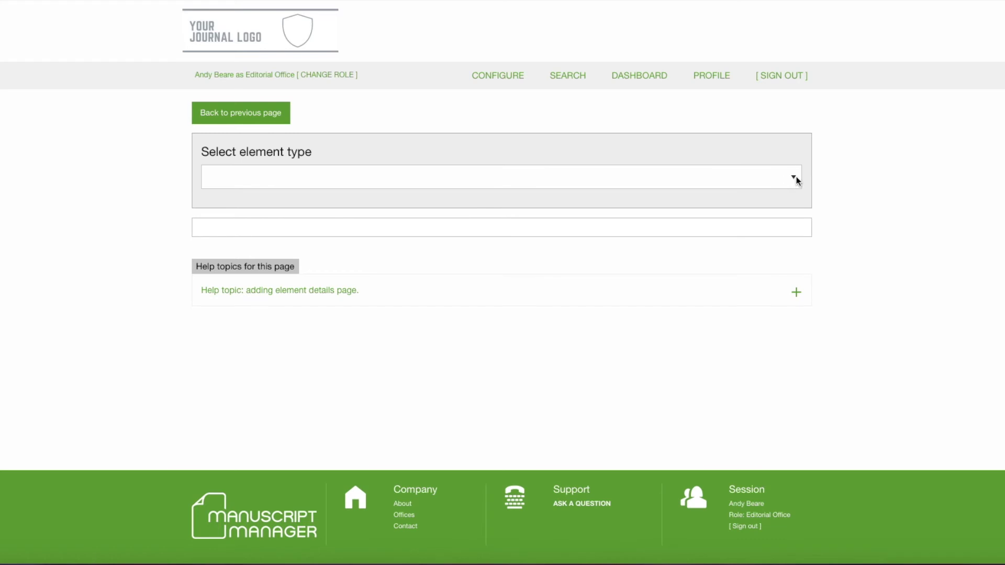
{"action": "left_click", "coordinate": [794, 181]}
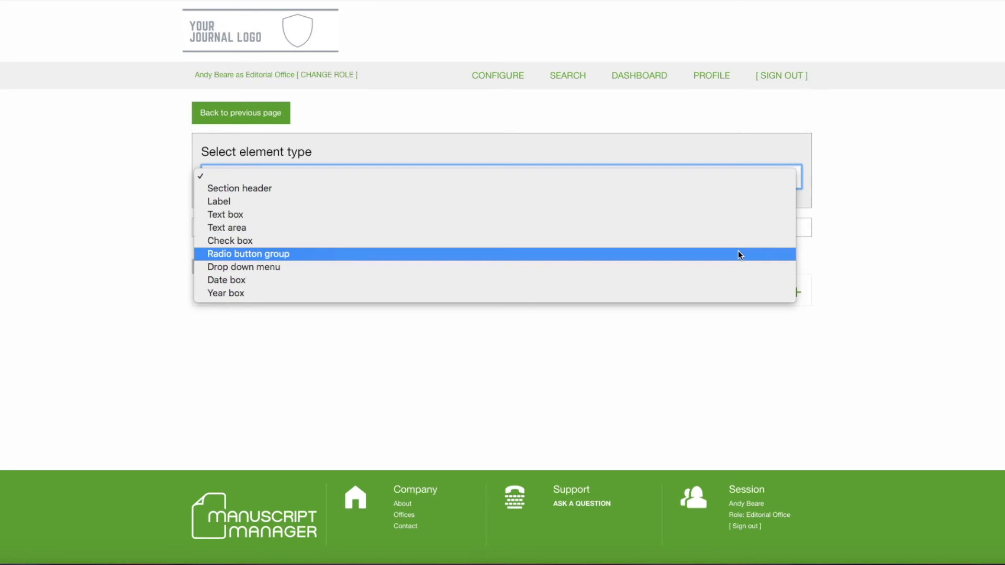
{"action": "left_click", "coordinate": [906, 209]}
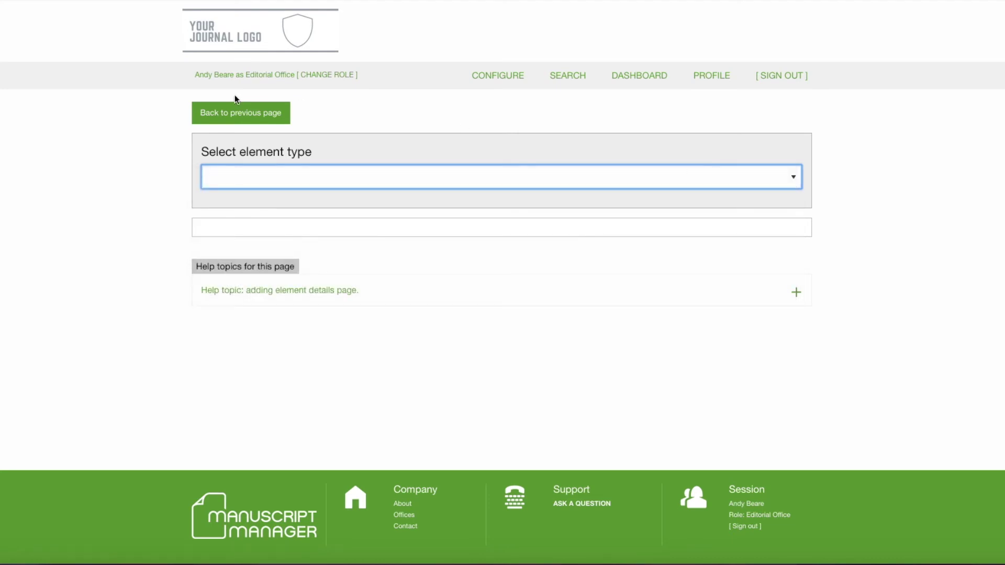
{"action": "left_click", "coordinate": [213, 112]}
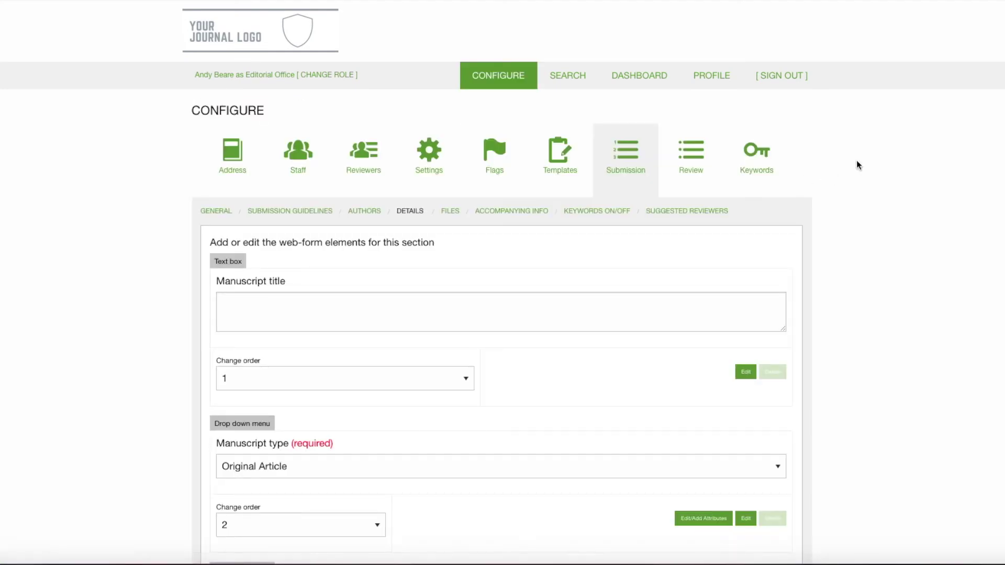
Open the Files section and review its upload instructions, minimum file number, file designations and file upload switch
{"action": "scroll", "coordinate": [889, 150], "scroll_direction": "down", "scroll_amount": 1}
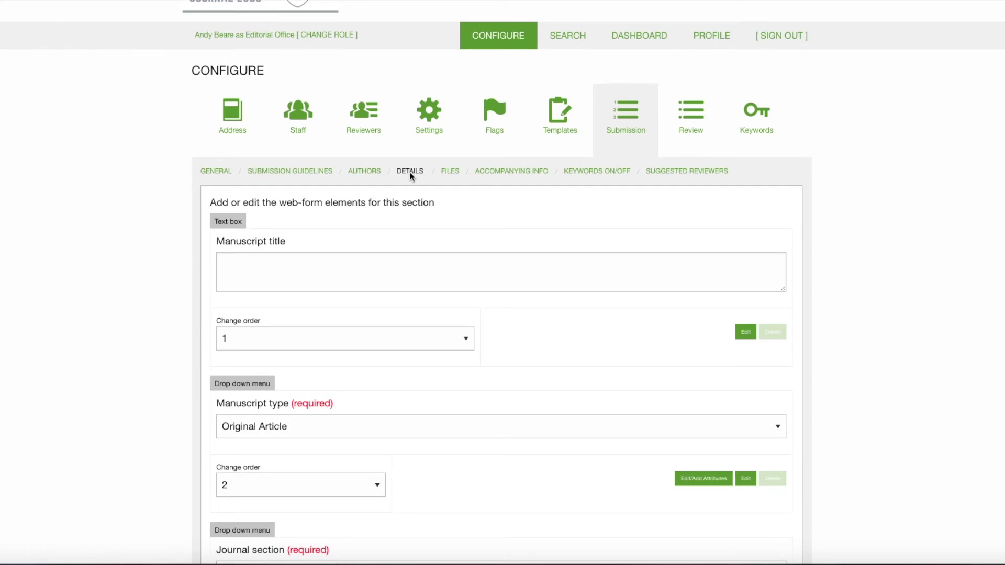
{"action": "left_click", "coordinate": [451, 172]}
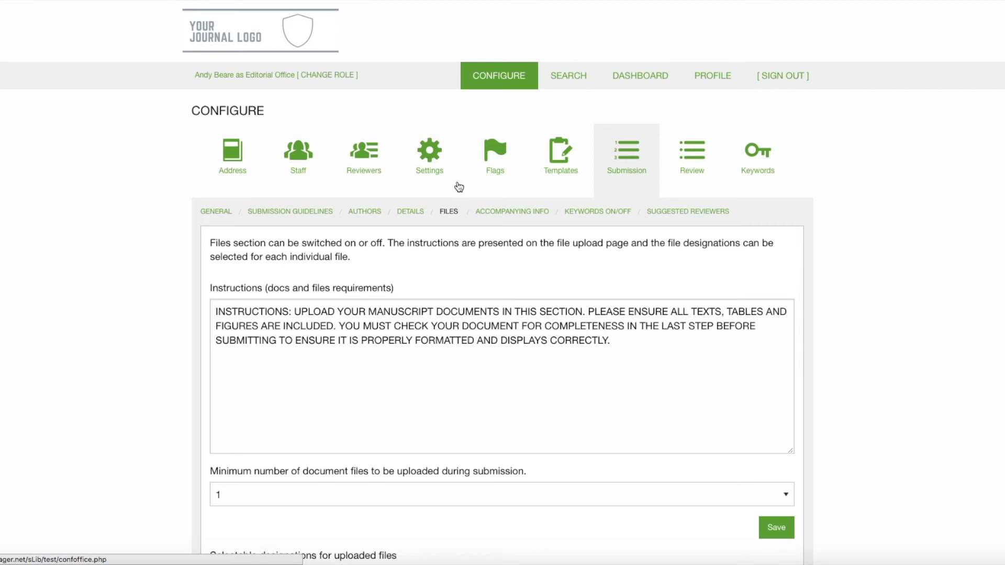
{"action": "scroll", "coordinate": [539, 242], "scroll_direction": "down", "scroll_amount": 5}
{"action": "scroll", "coordinate": [348, 476], "scroll_direction": "down", "scroll_amount": 5}
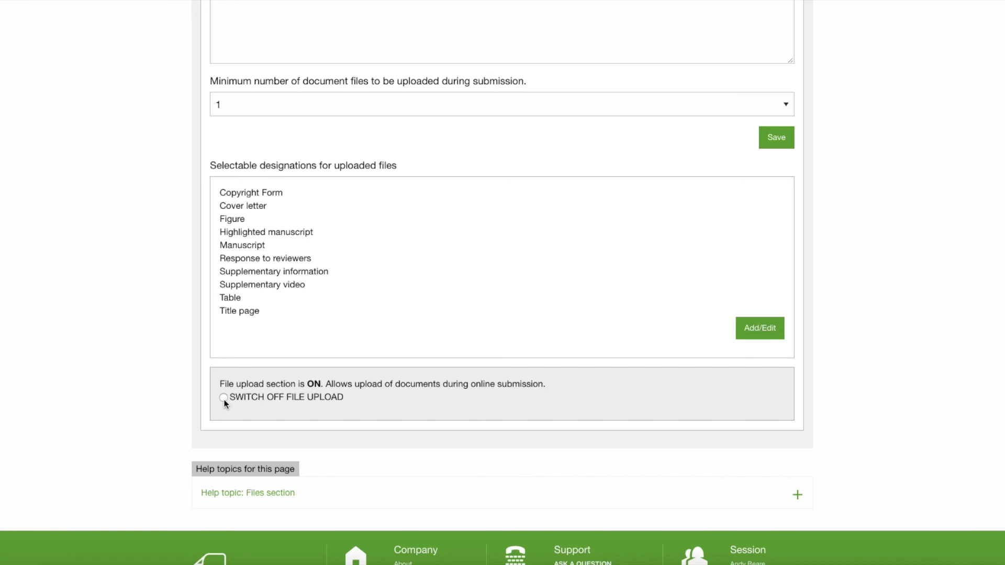
Open the Accompanying Info section and examine its web-form elements, from the Accompanying Letter to the point-by-point response
{"action": "scroll", "coordinate": [224, 401], "scroll_direction": "up", "scroll_amount": 10}
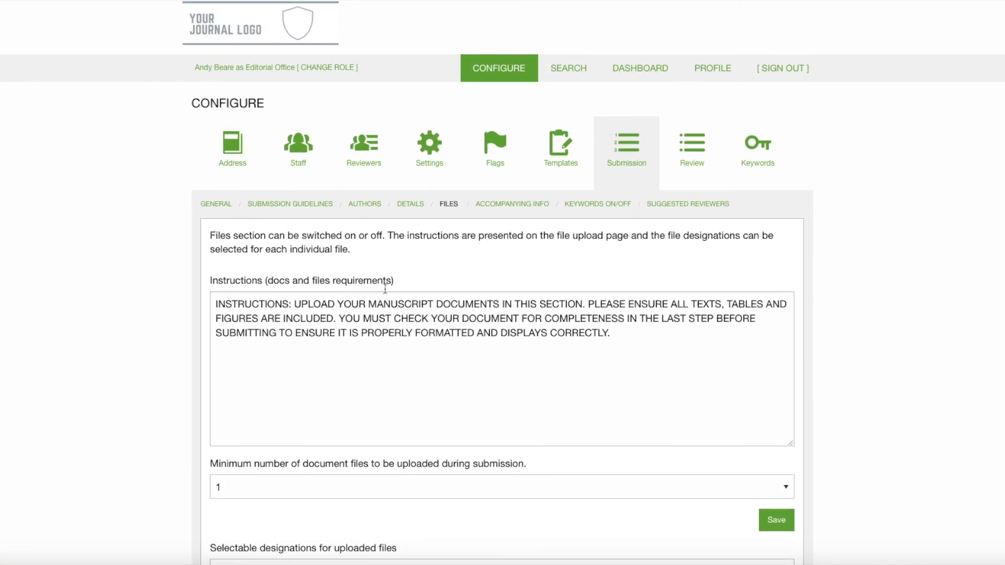
{"action": "left_click", "coordinate": [511, 207]}
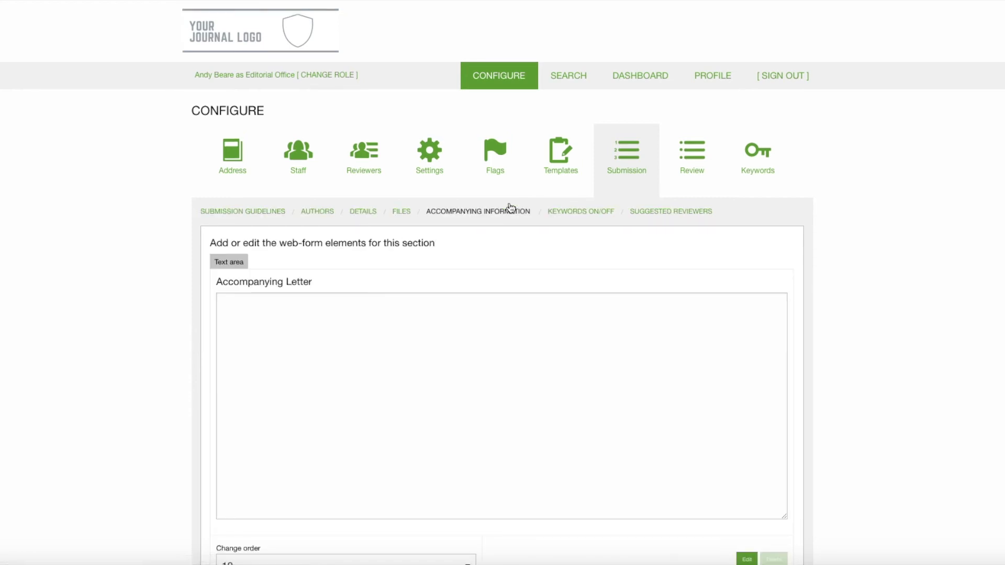
{"action": "scroll", "coordinate": [555, 254], "scroll_direction": "down", "scroll_amount": 3}
{"action": "scroll", "coordinate": [556, 255], "scroll_direction": "down", "scroll_amount": 2}
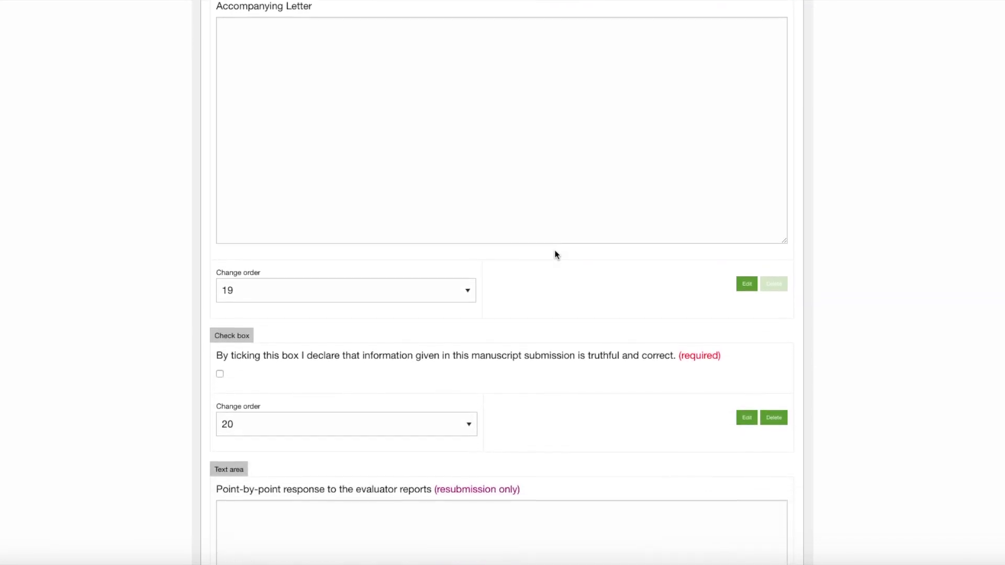
{"action": "scroll", "coordinate": [556, 255], "scroll_direction": "down", "scroll_amount": 3}
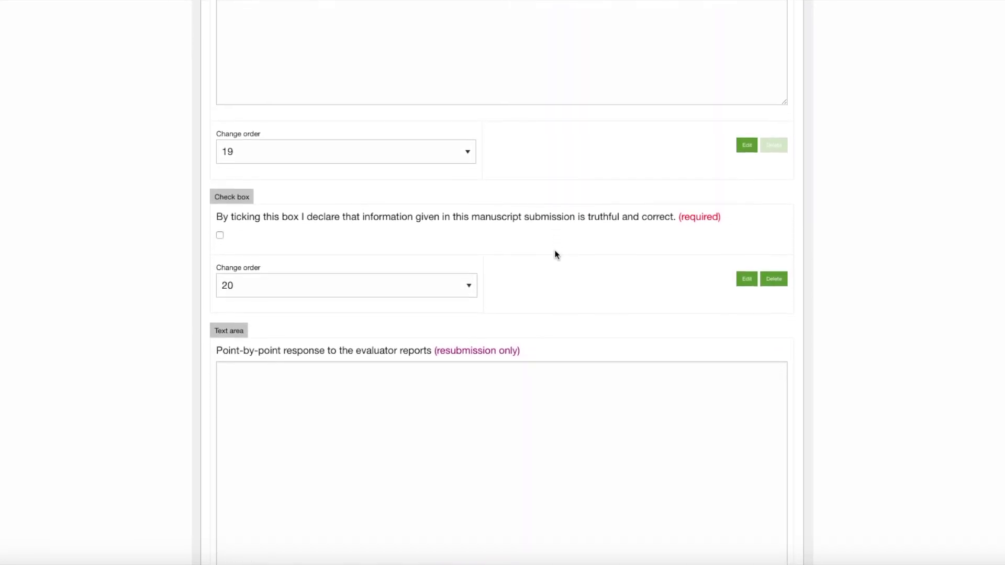
{"action": "scroll", "coordinate": [556, 255], "scroll_direction": "down", "scroll_amount": 3}
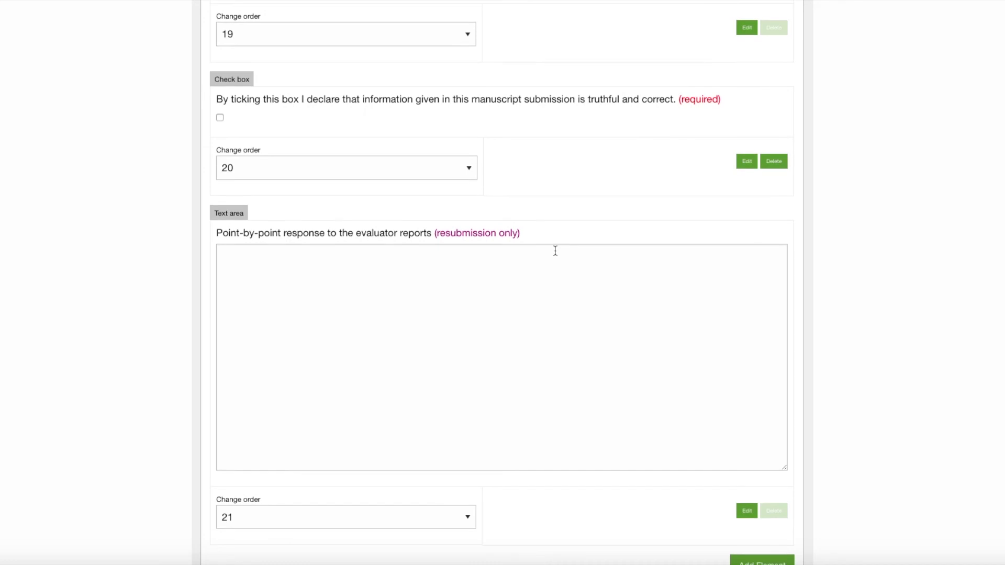
{"action": "scroll", "coordinate": [556, 251], "scroll_direction": "down", "scroll_amount": 1}
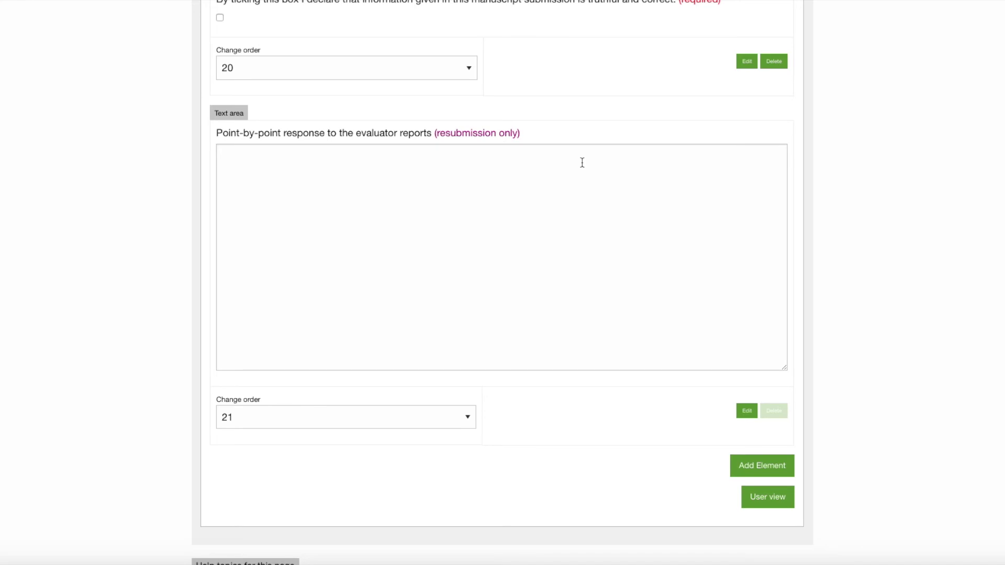
{"action": "scroll", "coordinate": [582, 162], "scroll_direction": "up", "scroll_amount": 8}
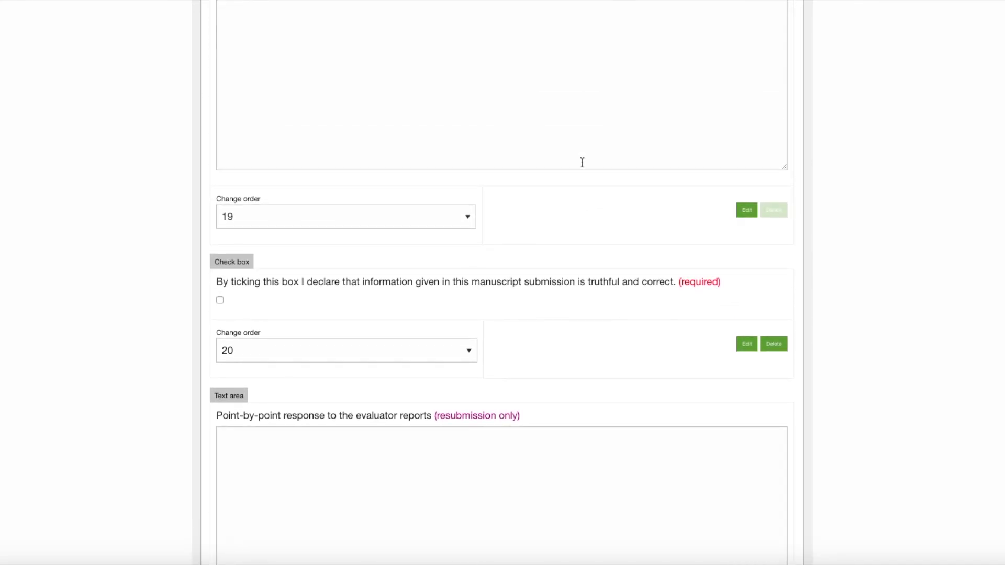
{"action": "scroll", "coordinate": [582, 162], "scroll_direction": "down", "scroll_amount": 9}
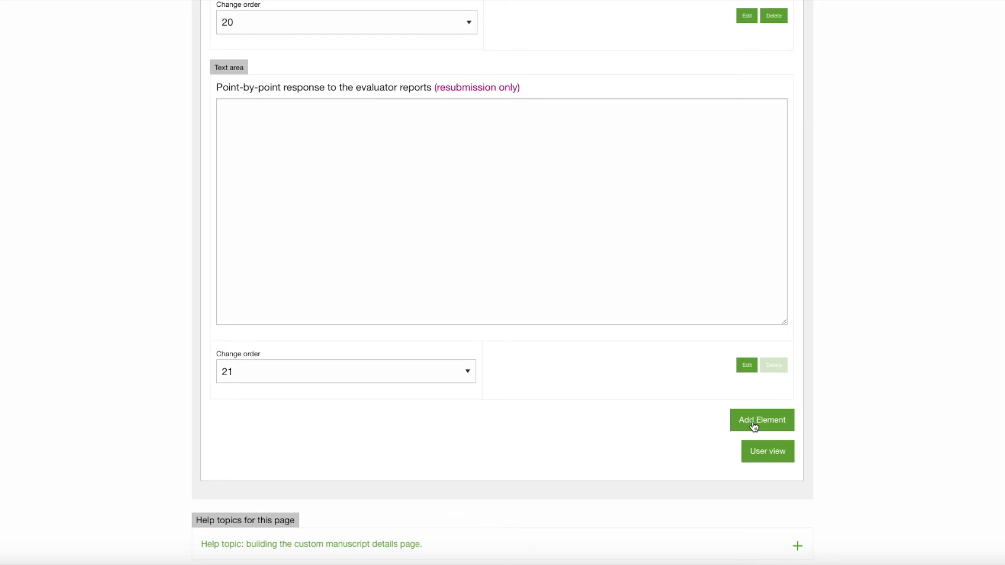
Open the Keywords On/Off section to view the option for switching off submission keywords
{"action": "scroll", "coordinate": [692, 417], "scroll_direction": "up", "scroll_amount": 10}
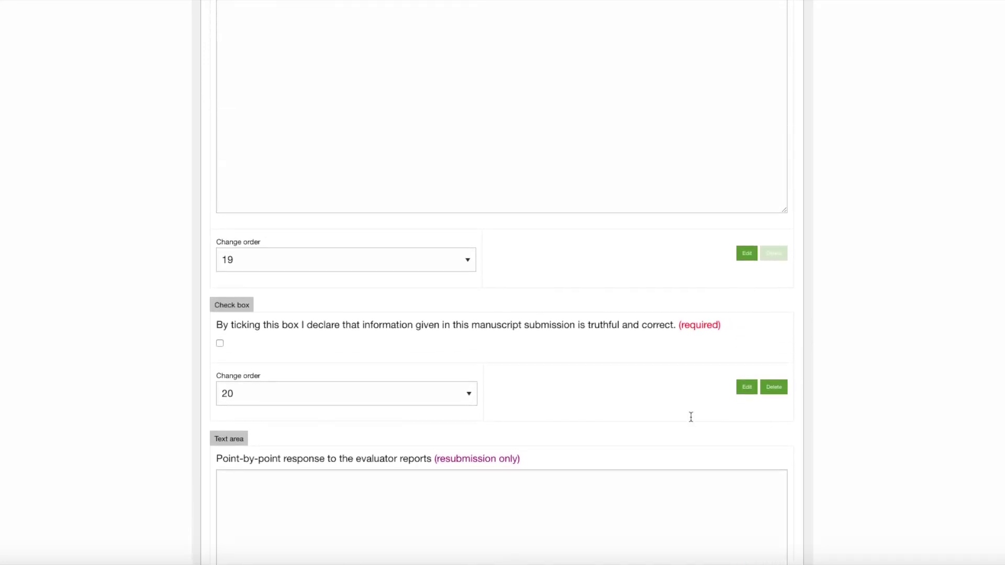
{"action": "scroll", "coordinate": [691, 417], "scroll_direction": "up", "scroll_amount": 8}
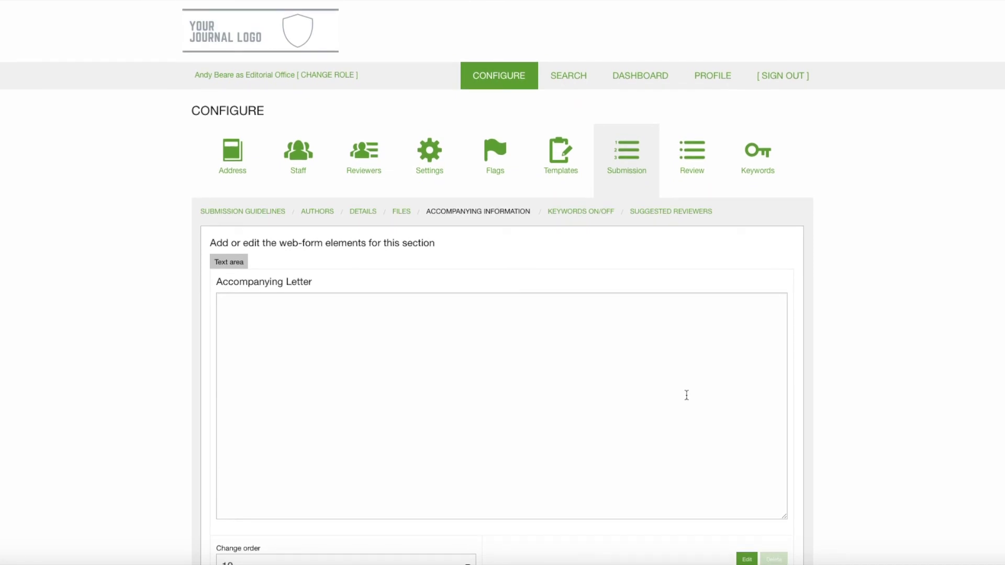
{"action": "left_click", "coordinate": [579, 213]}
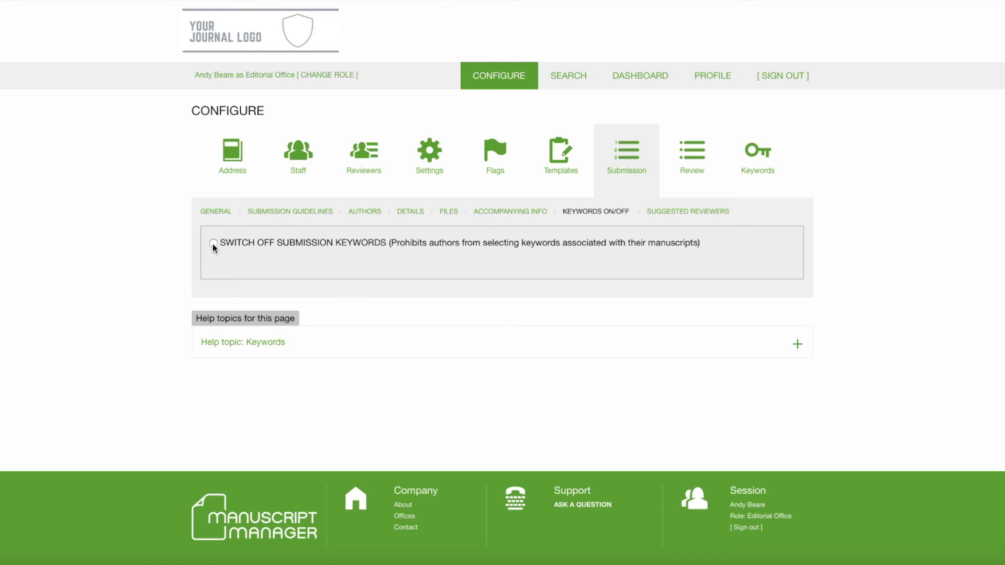
Open the Suggested Reviewers section and review its reviewer number, compulsory setting, author guidelines and switch-off option
{"action": "left_click", "coordinate": [696, 215]}
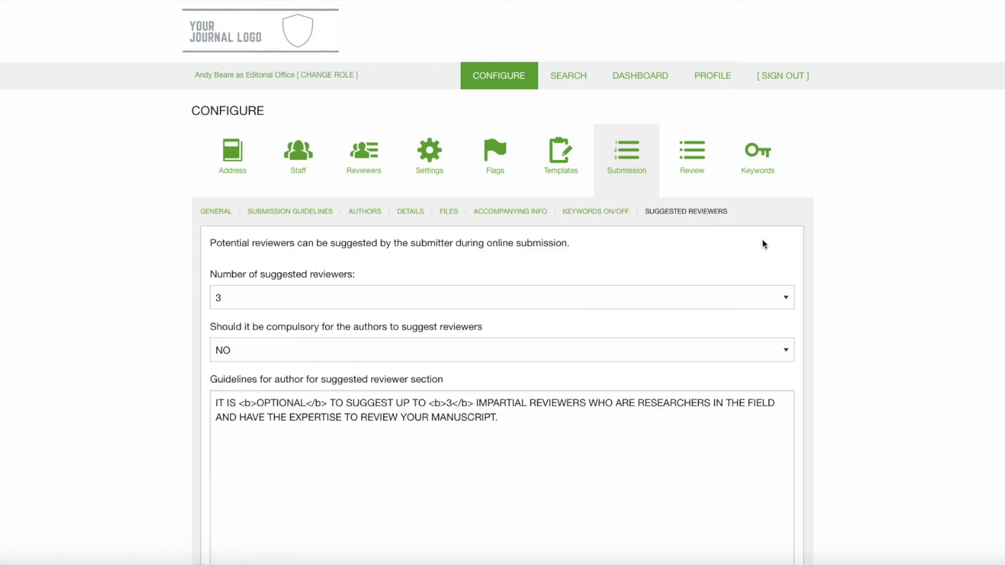
{"action": "scroll", "coordinate": [762, 240], "scroll_direction": "down", "scroll_amount": 2}
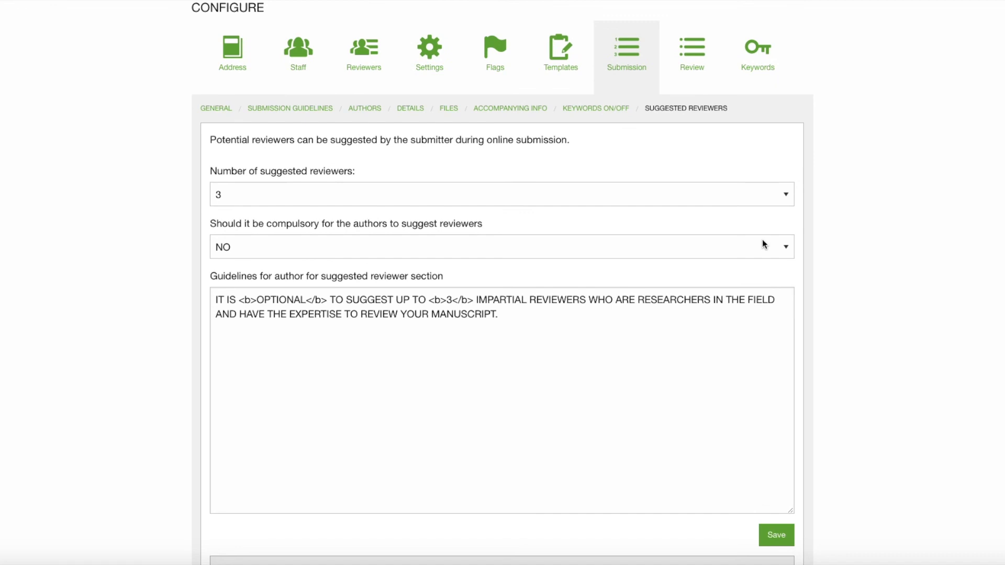
{"action": "scroll", "coordinate": [762, 240], "scroll_direction": "down", "scroll_amount": 1}
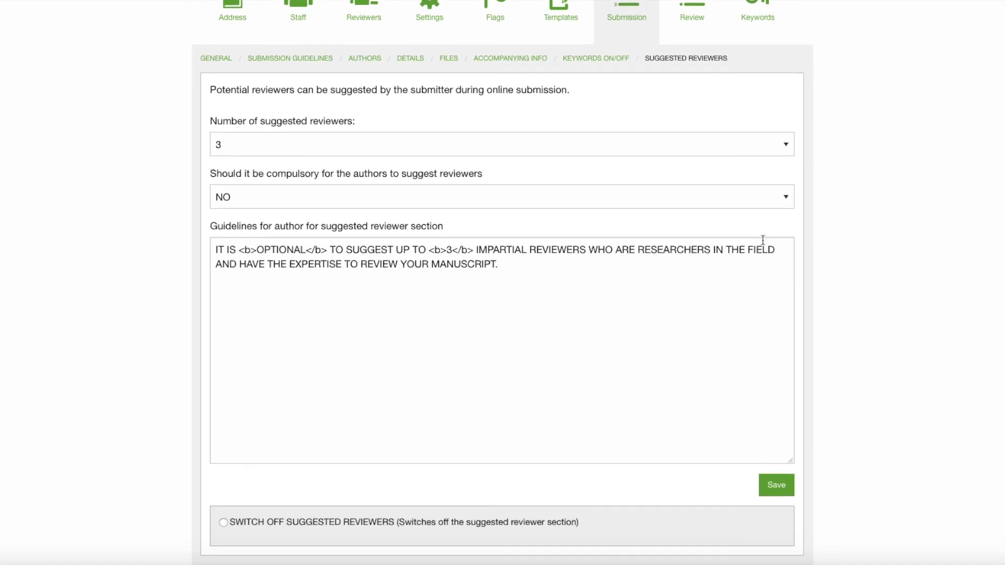
{"action": "scroll", "coordinate": [763, 240], "scroll_direction": "up", "scroll_amount": 1}
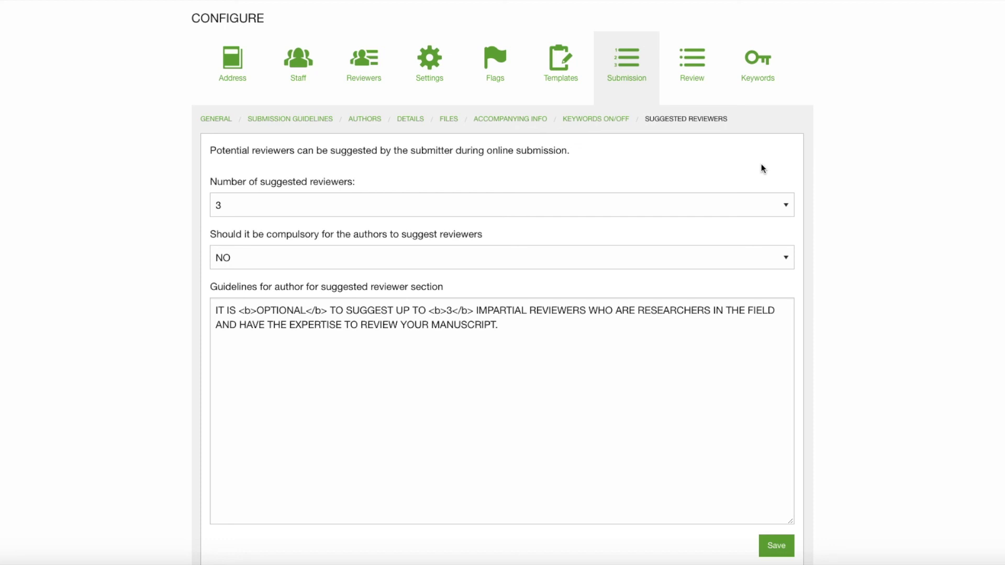
{"action": "scroll", "coordinate": [762, 168], "scroll_direction": "down", "scroll_amount": 3}
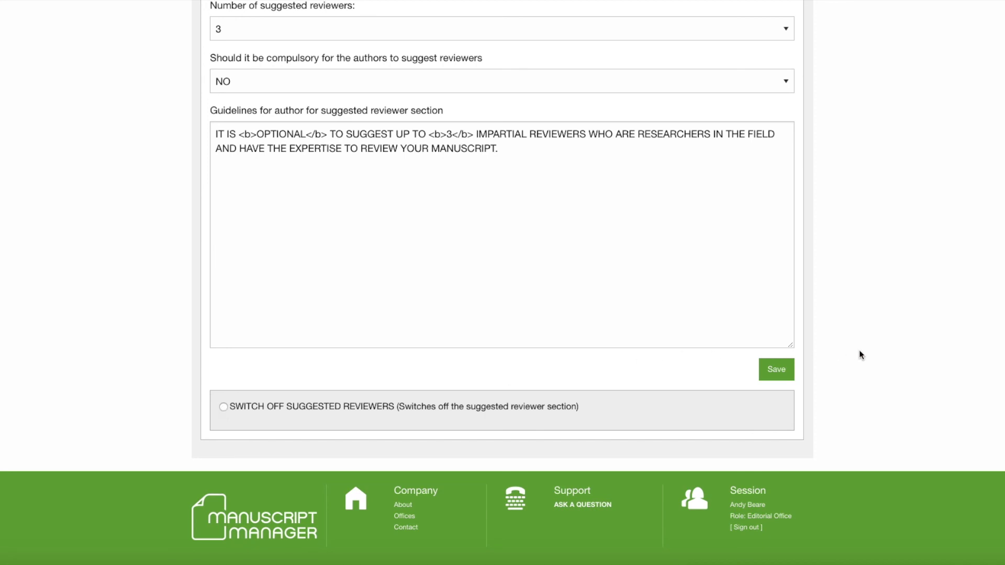
View the choices for the number of suggested reviewers and for whether suggesting them is compulsory, without picking new values
{"action": "scroll", "coordinate": [860, 351], "scroll_direction": "up", "scroll_amount": 3}
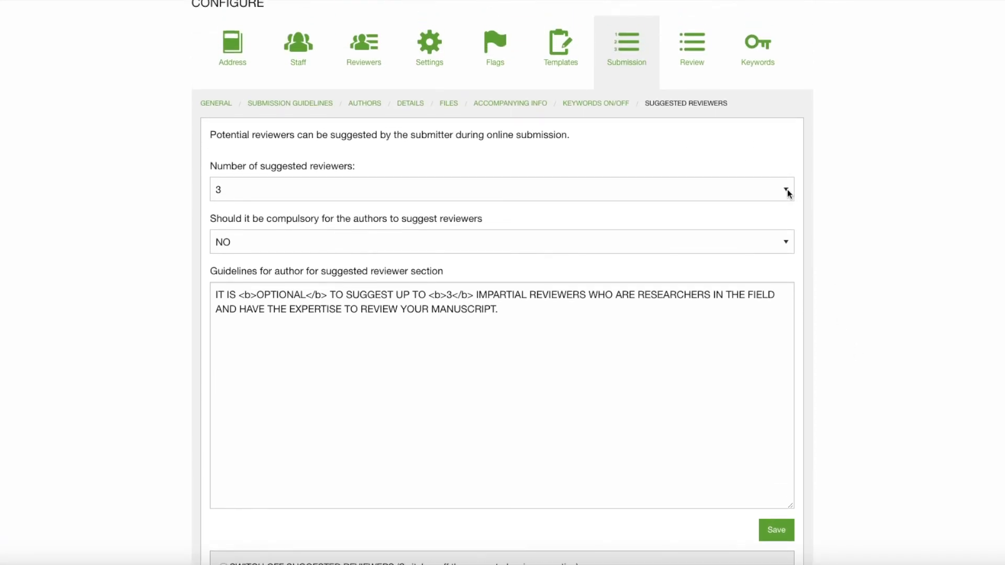
{"action": "left_click", "coordinate": [787, 192]}
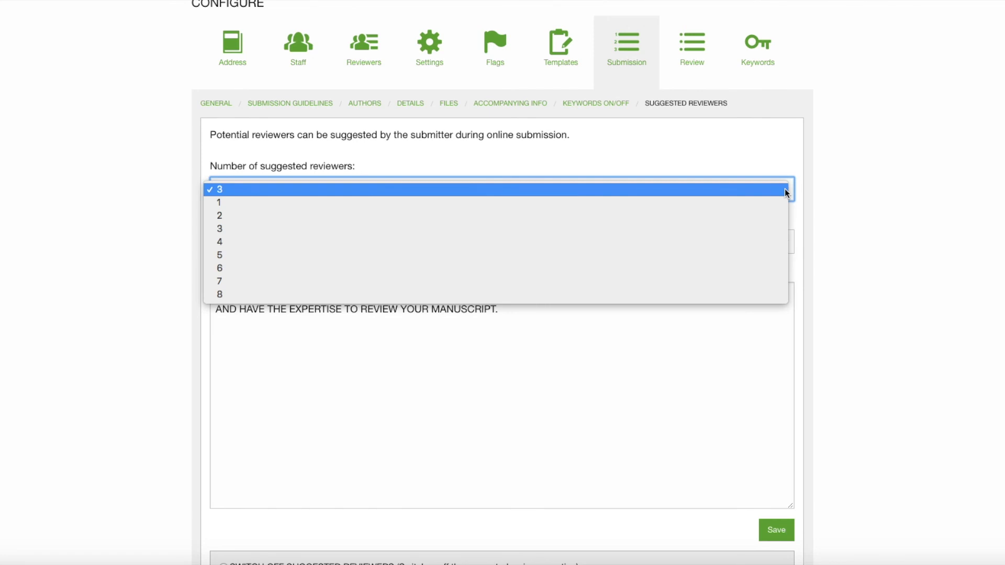
{"action": "left_click", "coordinate": [782, 158]}
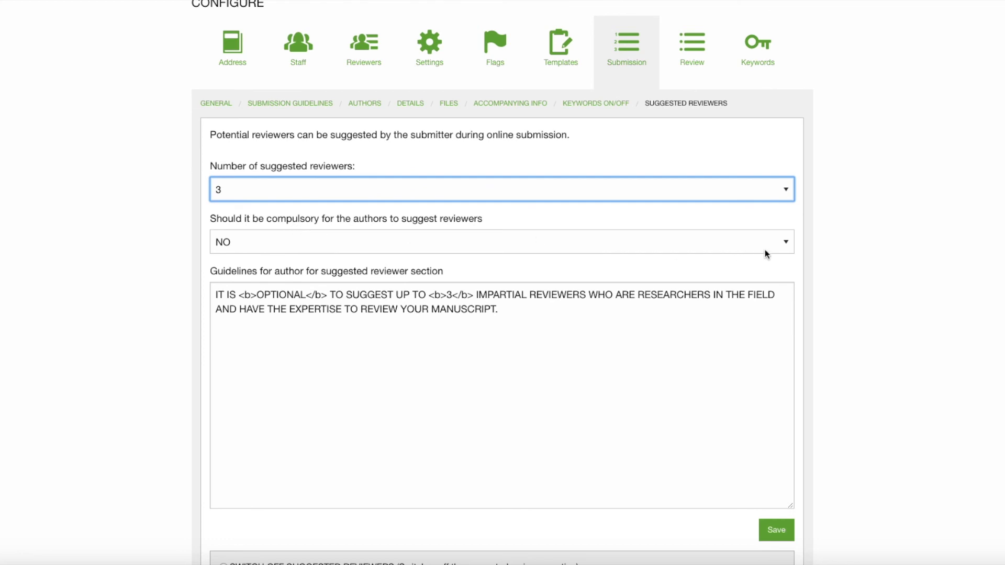
{"action": "left_click", "coordinate": [784, 244]}
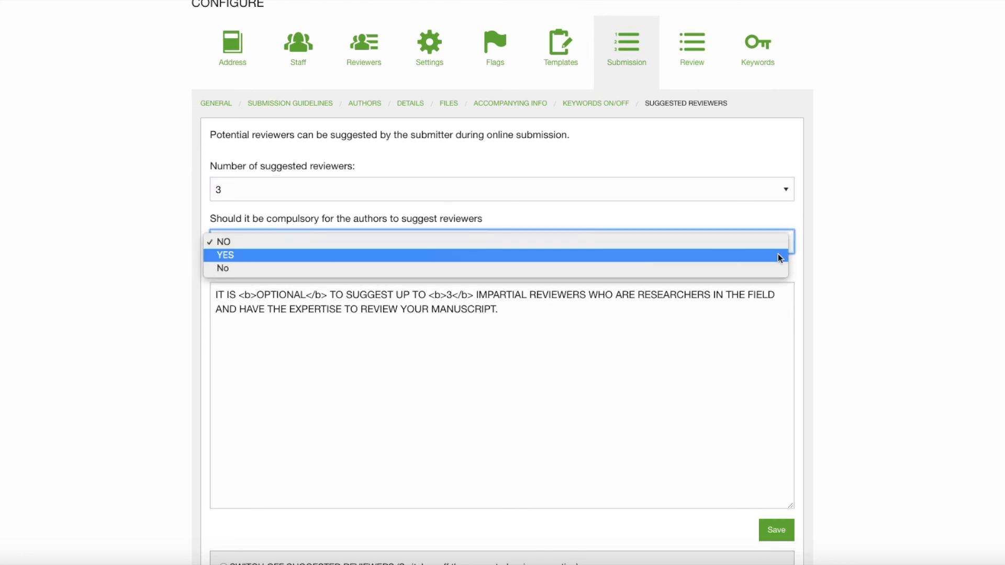
{"action": "left_click", "coordinate": [783, 242]}
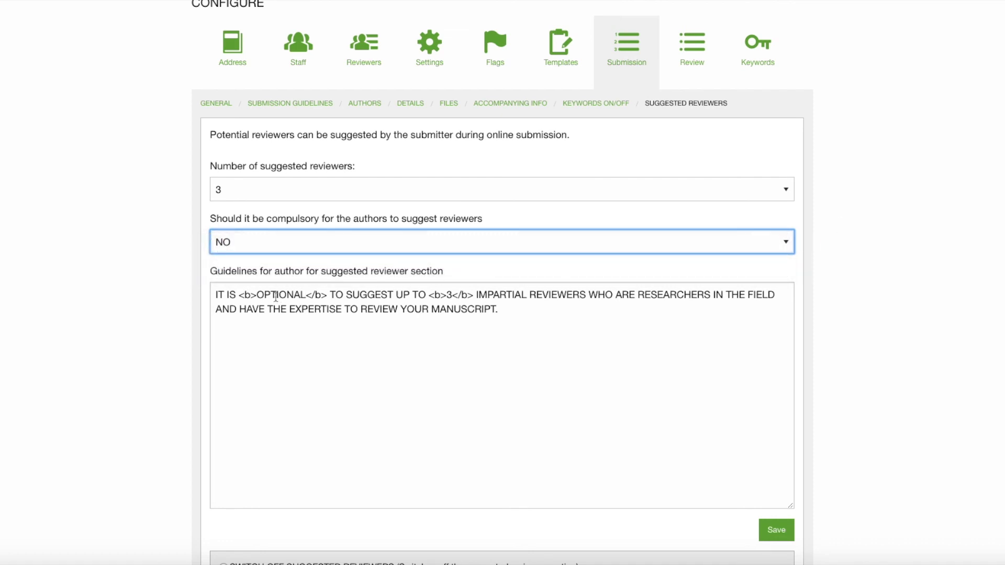
Highlight the word OPTIONAL in the suggested reviewer guidelines, and examine the rest of the section down to its switch-off option
{"action": "left_click_drag", "start_coordinate": [256, 297], "coordinate": [305, 298]}
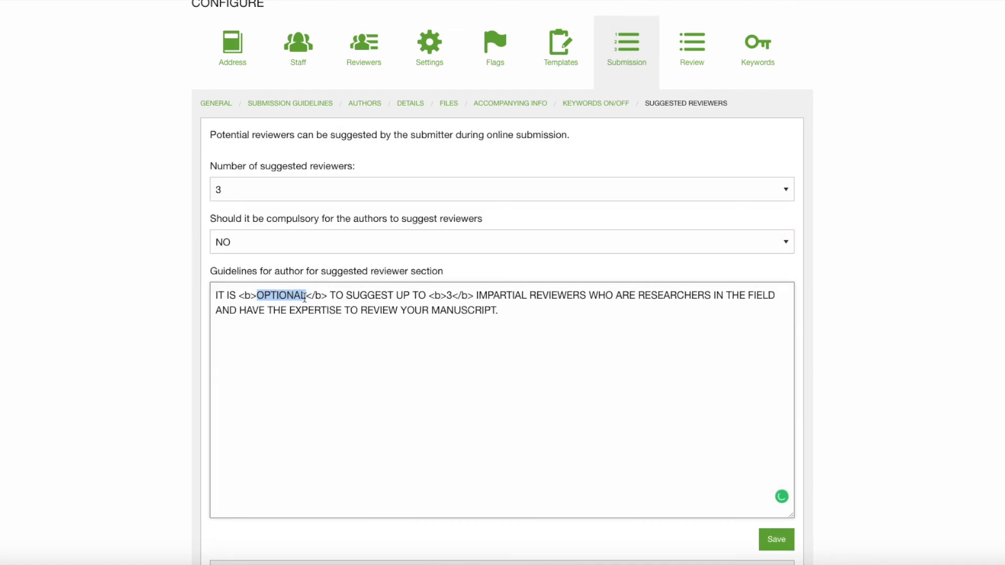
{"action": "left_click", "coordinate": [794, 260]}
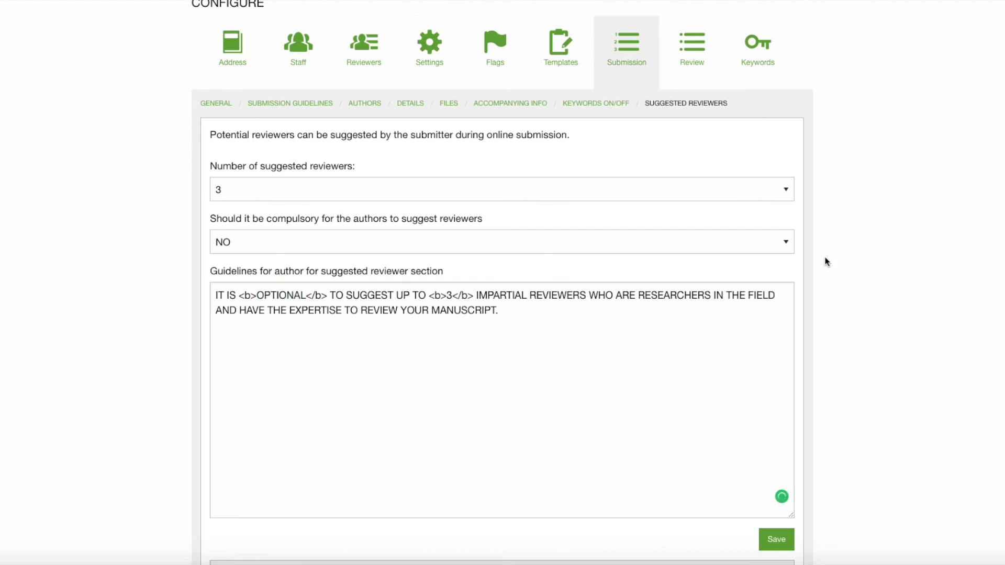
{"action": "scroll", "coordinate": [826, 262], "scroll_direction": "down", "scroll_amount": 3}
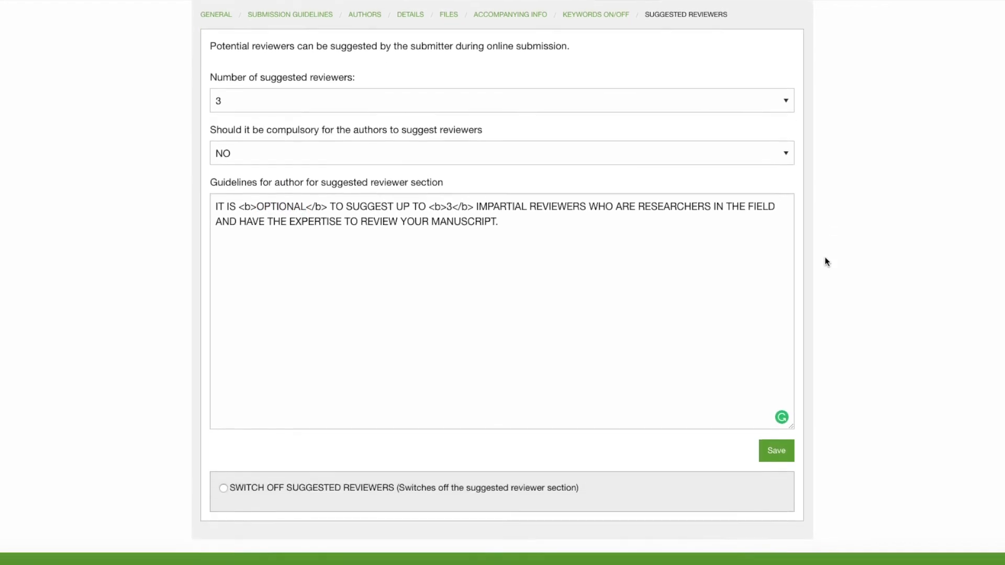
{"action": "scroll", "coordinate": [826, 262], "scroll_direction": "up", "scroll_amount": 4}
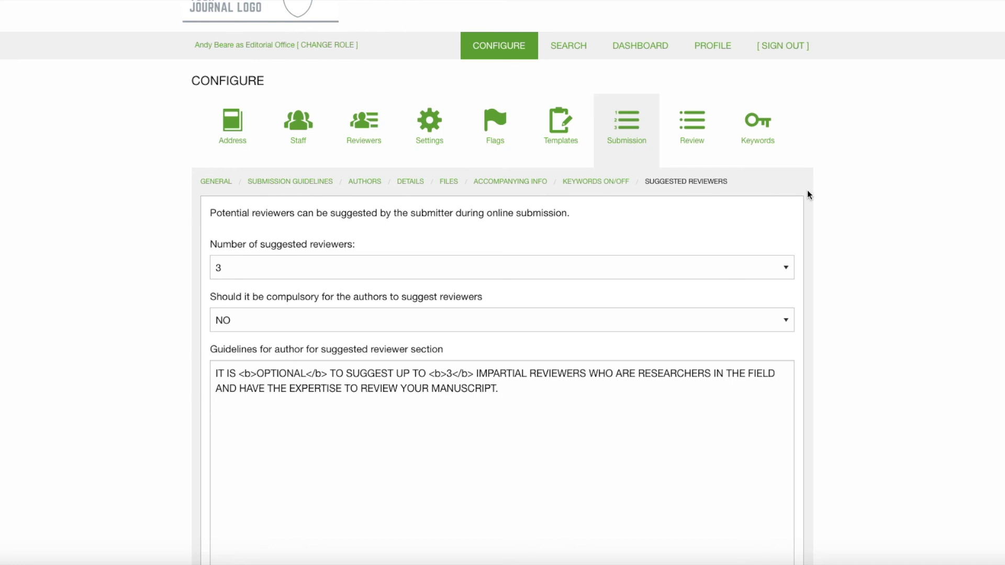
{"action": "scroll", "coordinate": [808, 191], "scroll_direction": "down", "scroll_amount": 3}
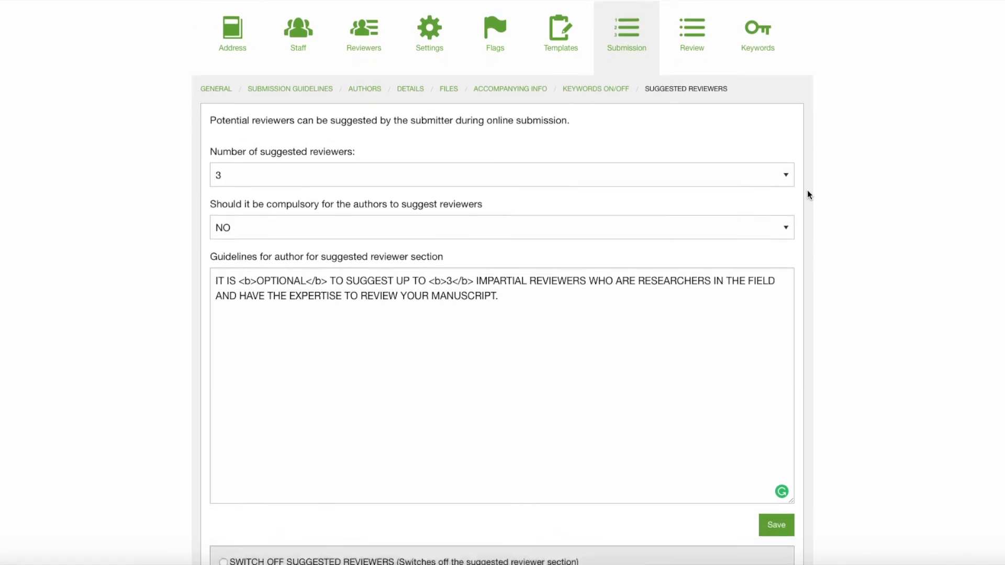
{"action": "scroll", "coordinate": [808, 191], "scroll_direction": "down", "scroll_amount": 2}
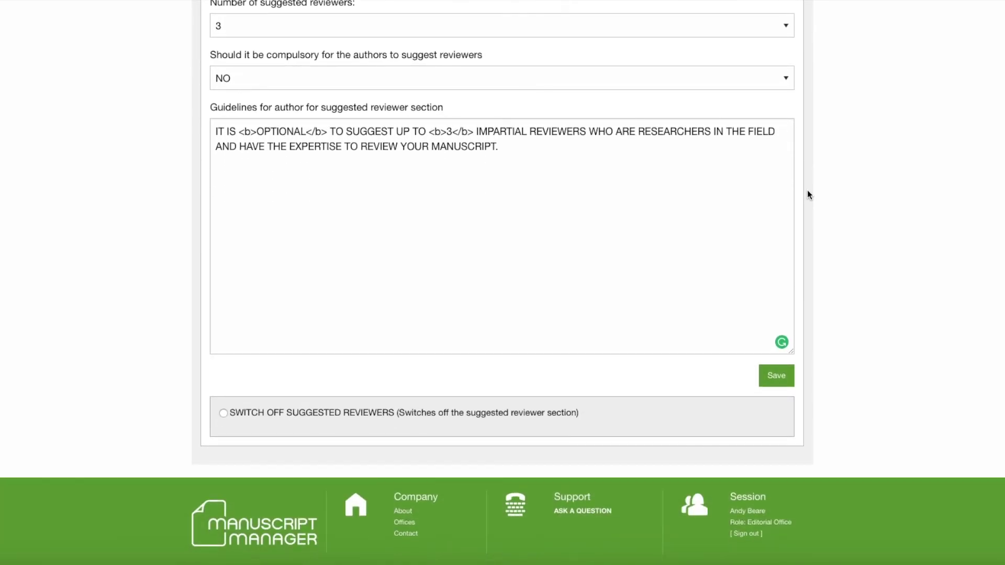